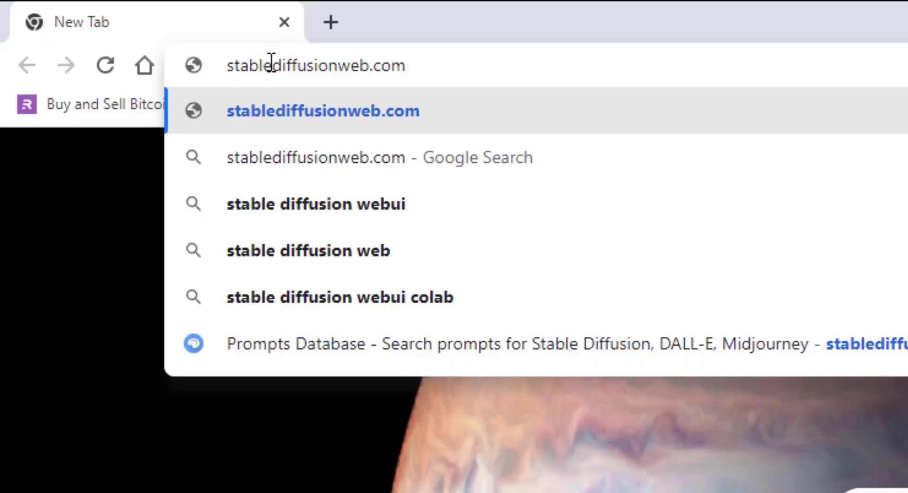
- Load stablediffusionweb.com and scroll down to the image-generation playground
key("Return")
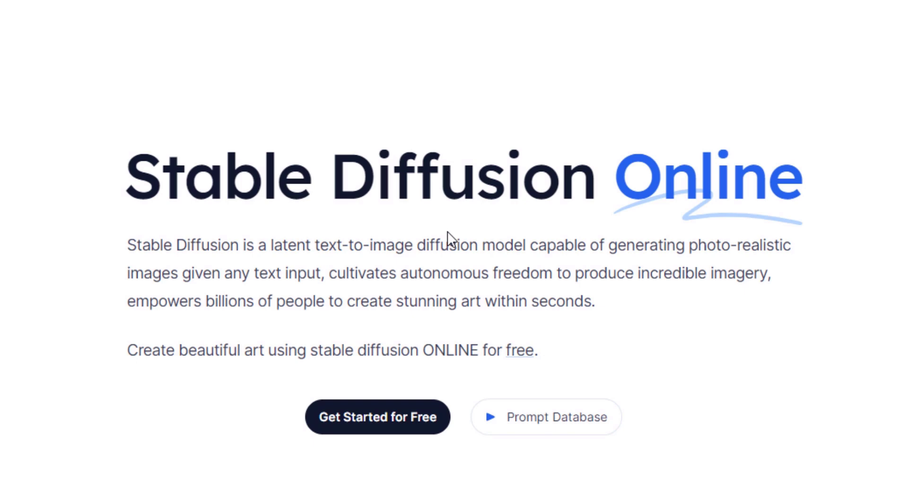
scroll(448, 231, "down", 5)
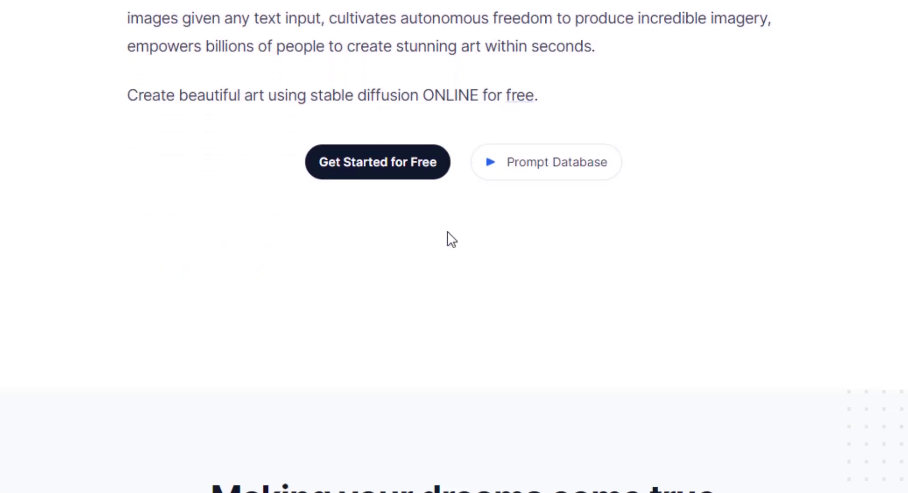
scroll(447, 232, "down", 15)
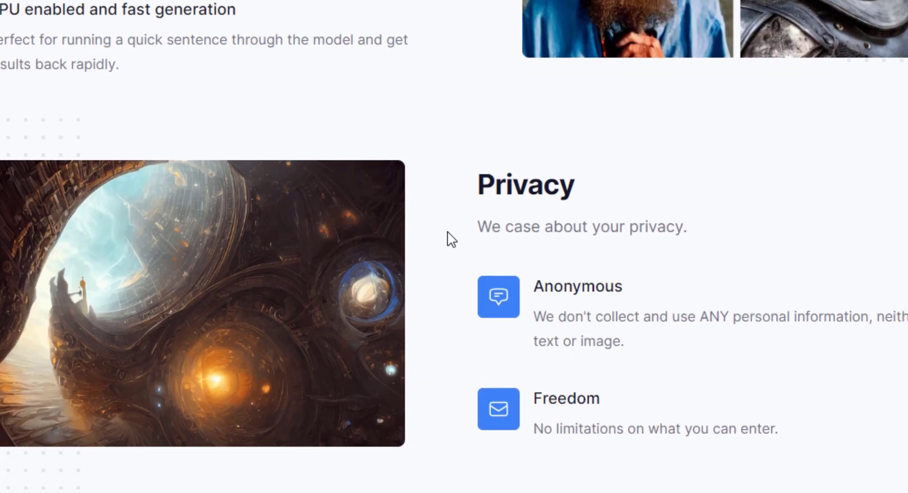
scroll(447, 231, "down", 14)
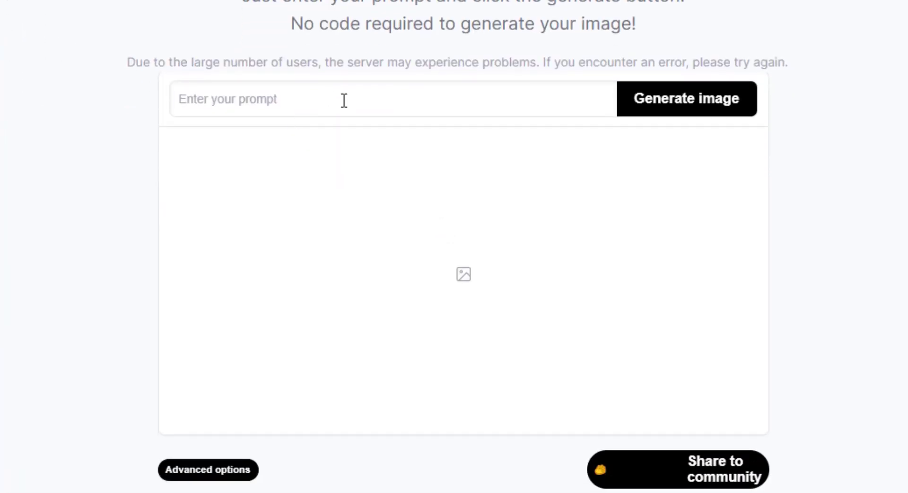
- Enter the prompt 'An insect robot preparing breakfast, high quality with deep and sharp colors'
left_click(344, 100)
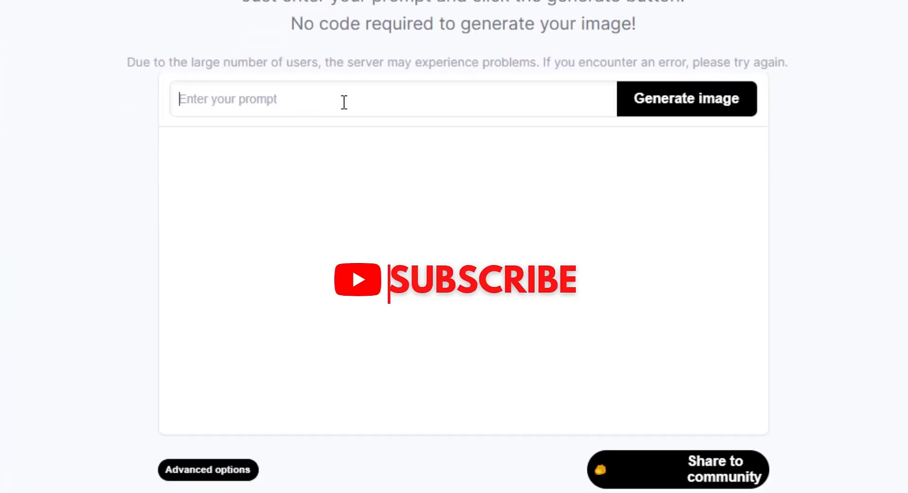
type("An insect robot")
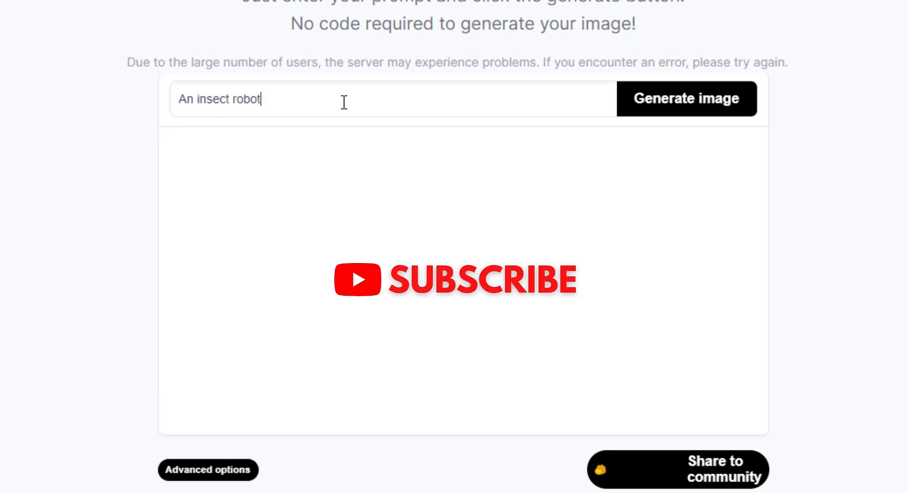
type(" preparing breakfas")
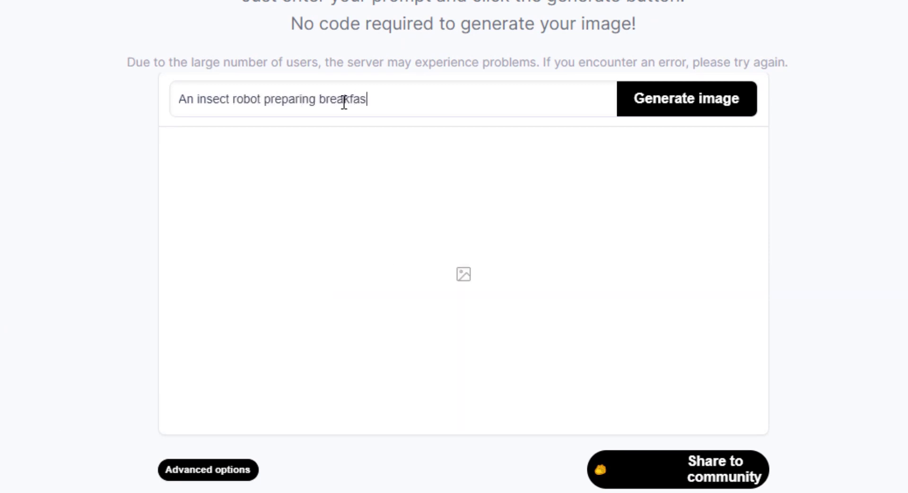
type("t, high quality wiht")
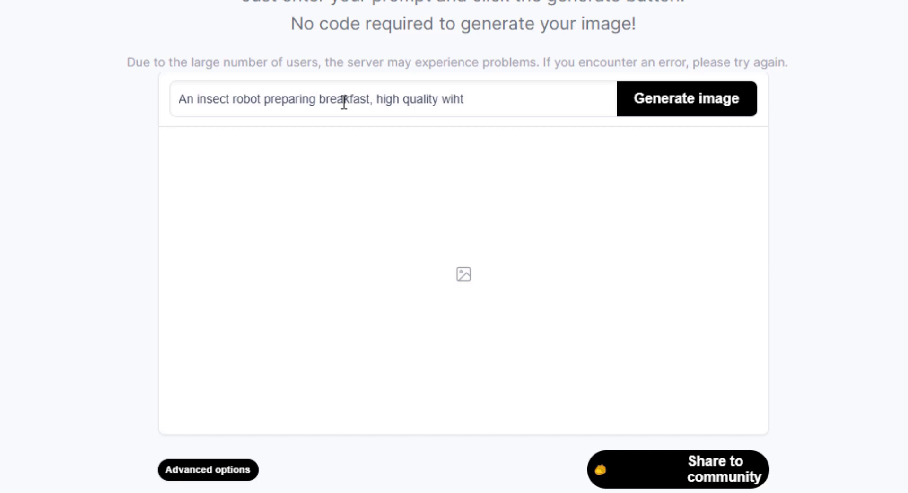
key("BackSpace")
key("BackSpace")
type("th deep and sharp colors")
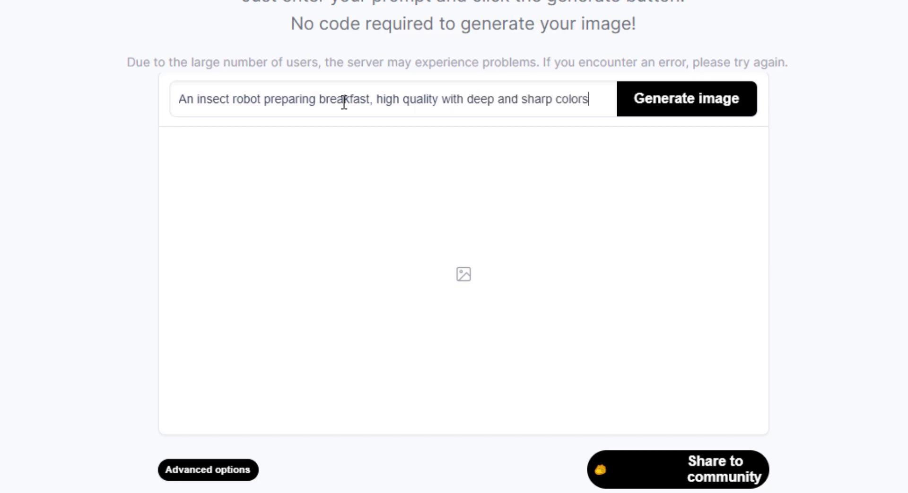
- Generate four insect-robot images and check Advanced options: 4 images, 45 steps, guidance 7.5
left_click(648, 102)
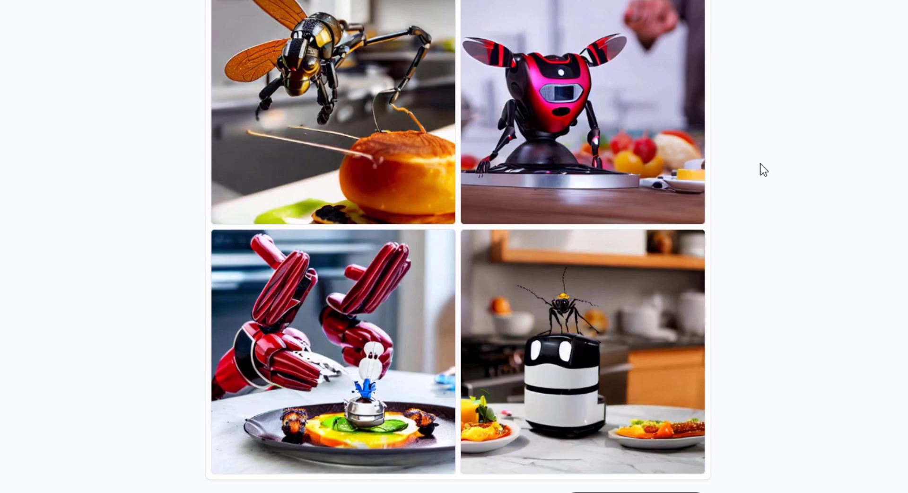
scroll(755, 171, "down", 1)
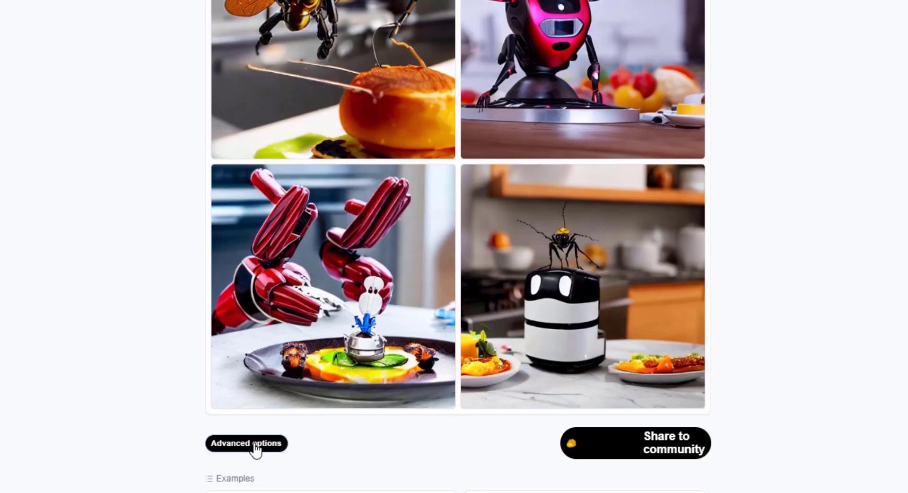
left_click(256, 446)
scroll(255, 447, "down", 2)
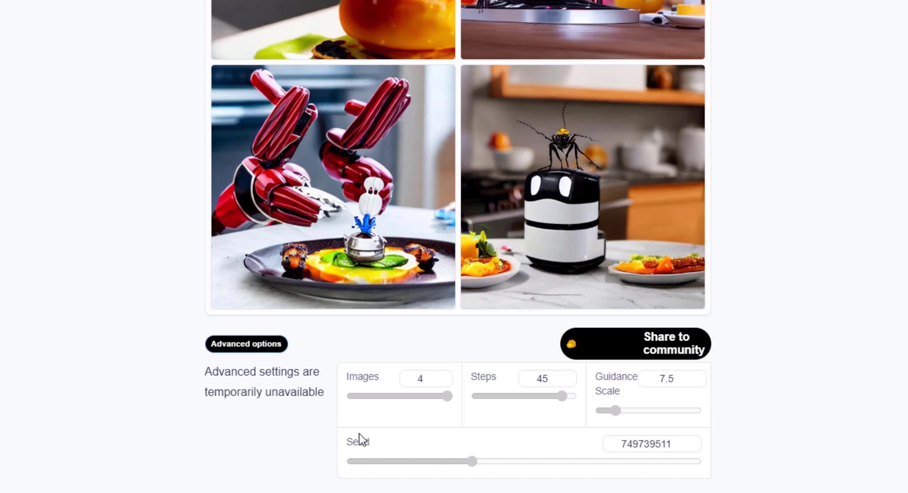
left_click(281, 348)
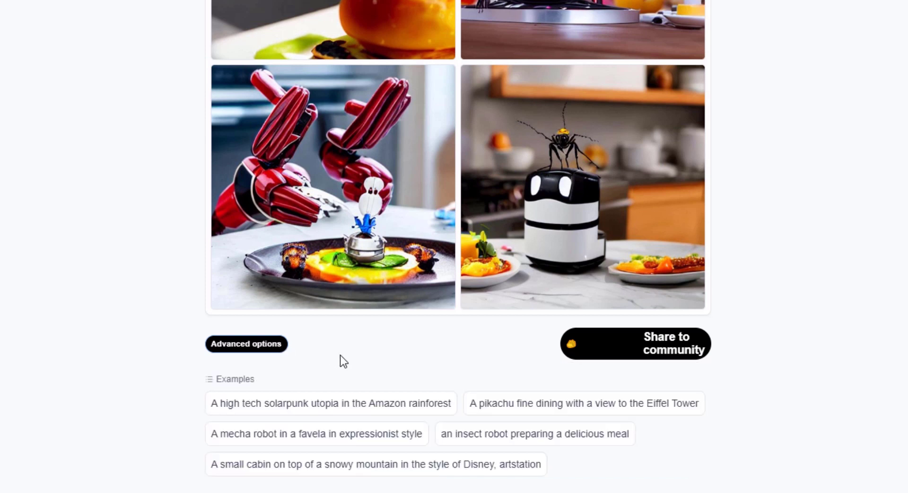
scroll(340, 354, "up", 3)
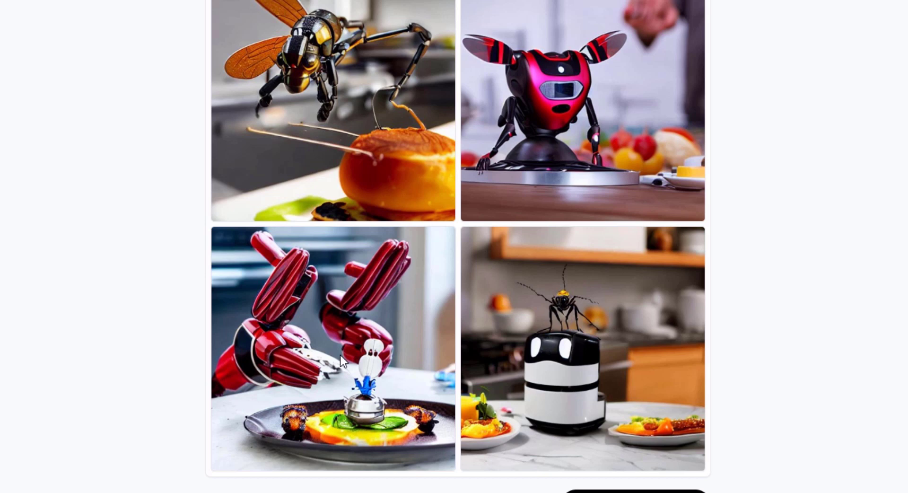
- Open Task Manager's Performance view and scroll down to the NVIDIA GeForce GTX 1050 GPU
key("ctrl+shift+Escape")
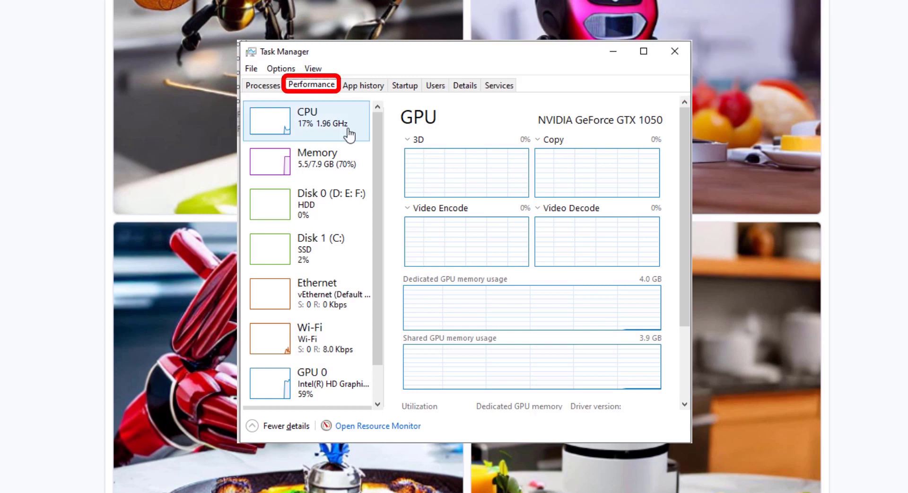
left_click_drag(376, 172, 378, 247)
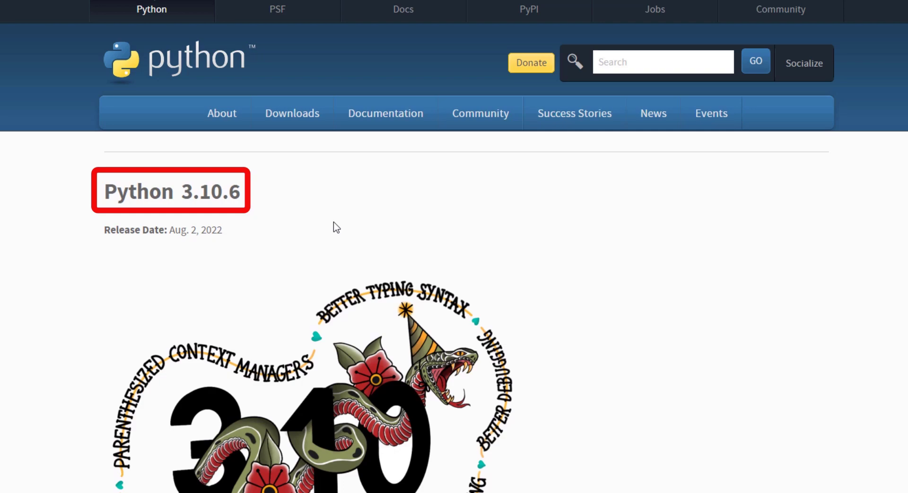
- Scroll the Python 3.10.6 release page down to the Files section
scroll(336, 227, "down", 7)
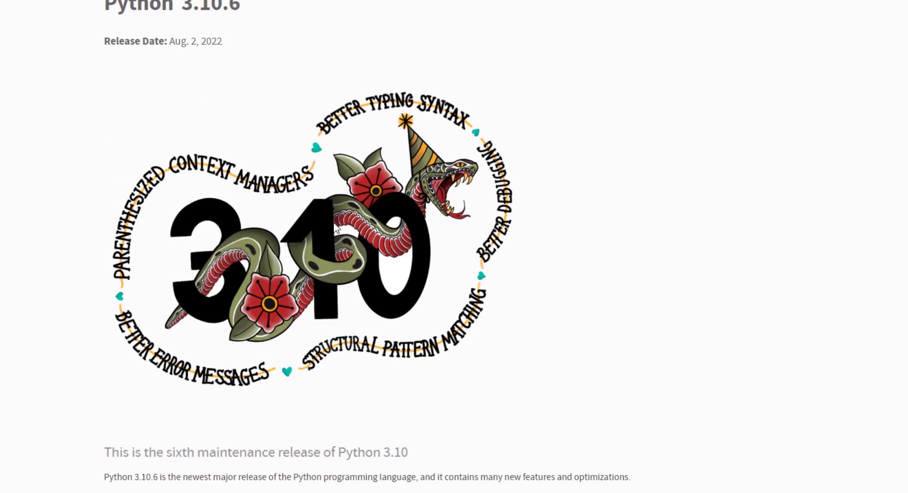
scroll(336, 227, "down", 20)
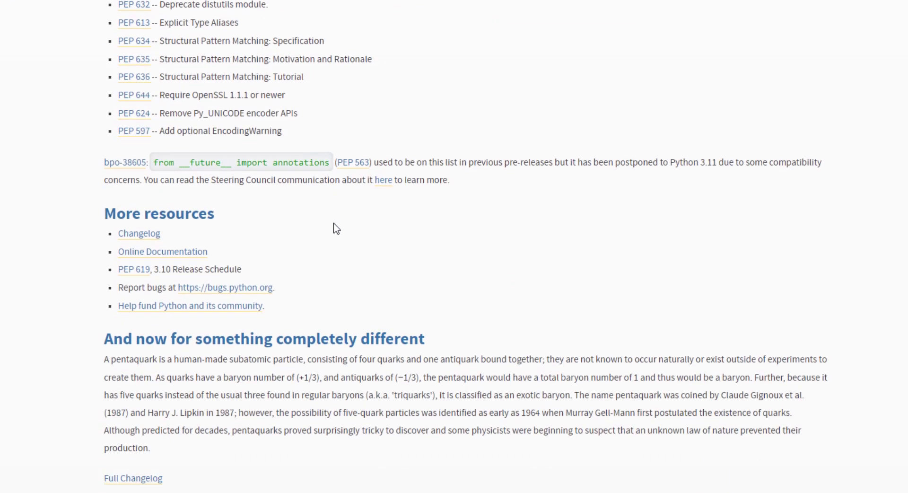
scroll(334, 223, "down", 1)
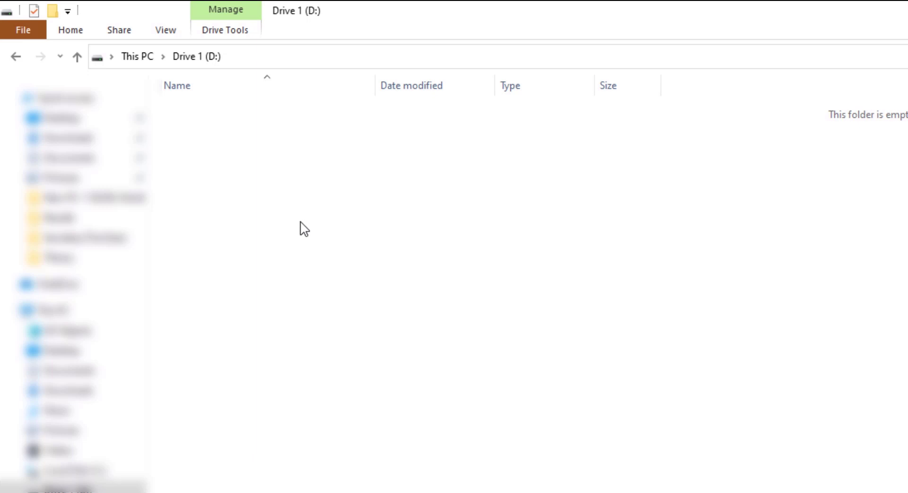
- Create a new folder named 'Stable Diffusion' on Drive 1 (D:)
right_click(301, 221)
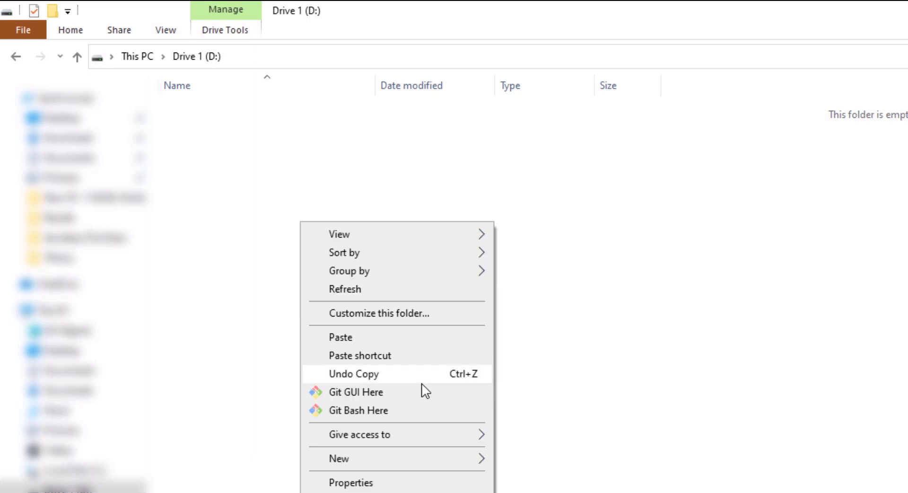
mouse_move(441, 468)
left_click(527, 460)
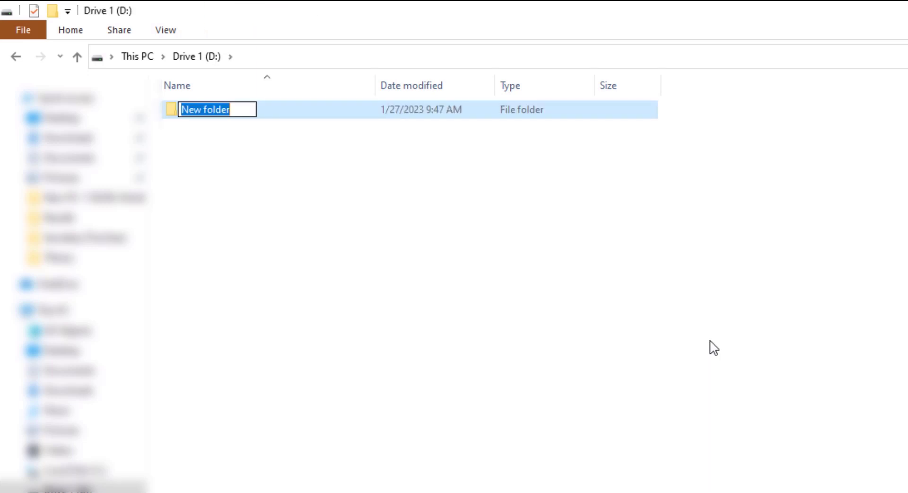
type("Stable")
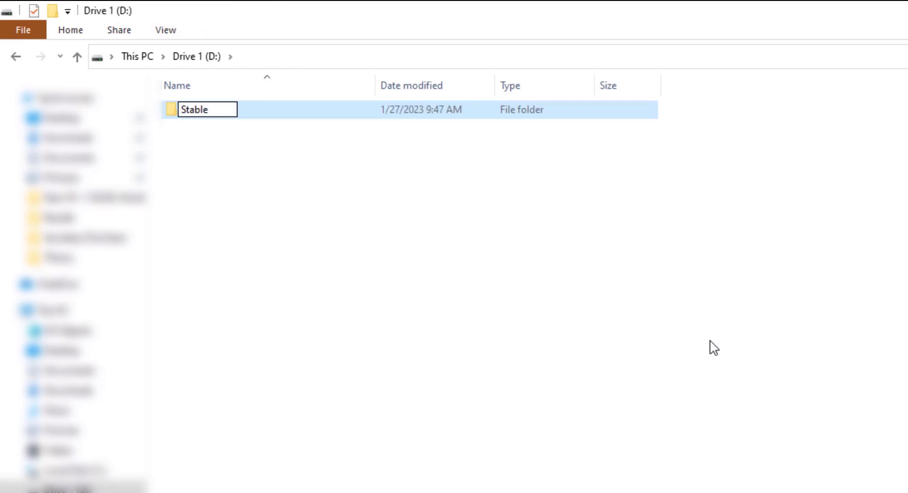
type(" Diff")
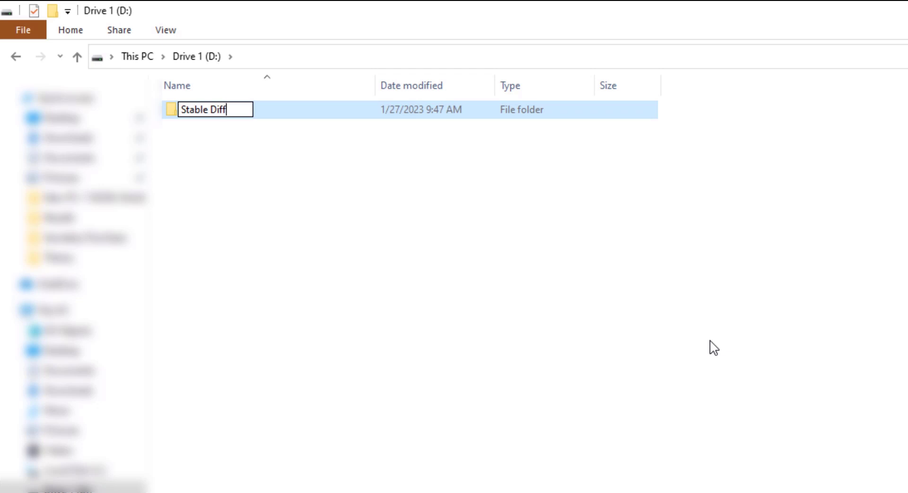
type("usion")
key("Return")
- Open the Stable Diffusion folder and launch Command Prompt there via 'cmd' in the address bar
double_click(229, 116)
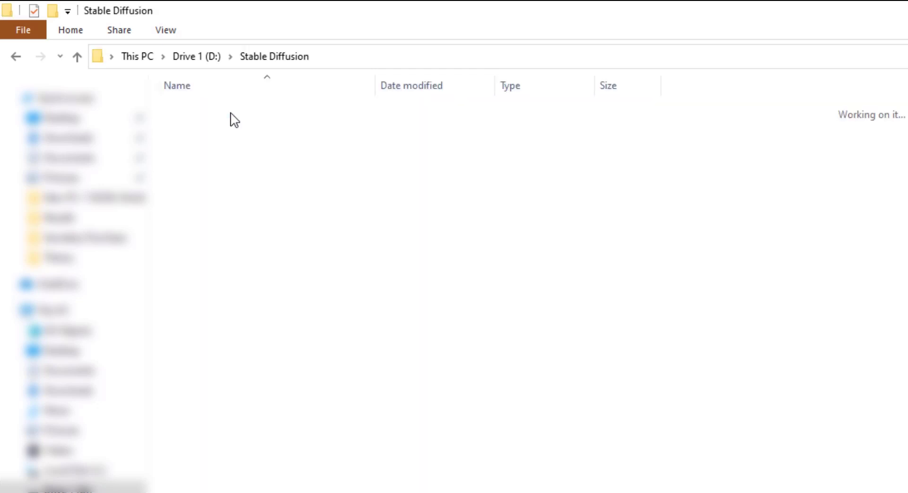
left_click(367, 62)
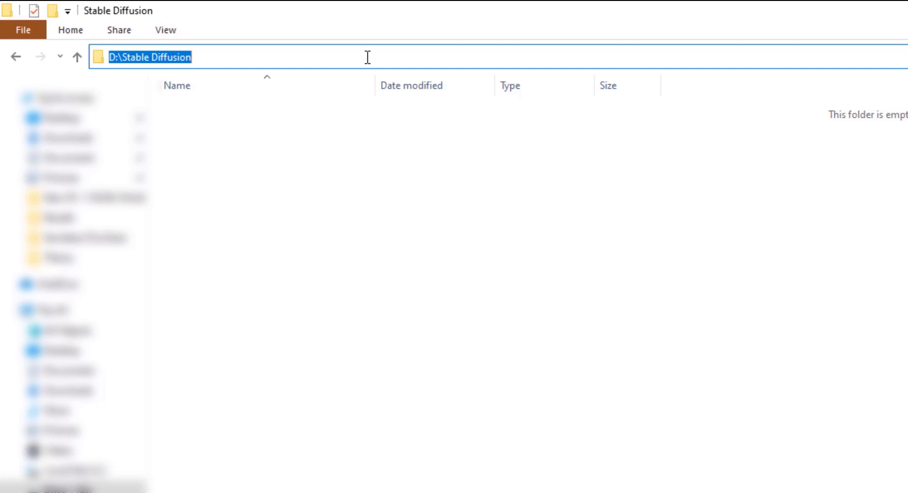
type("cmd")
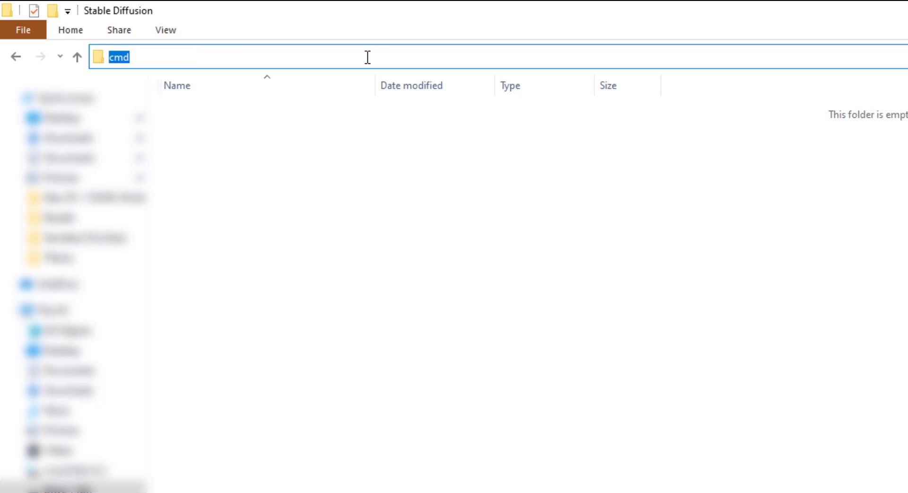
key("Return")
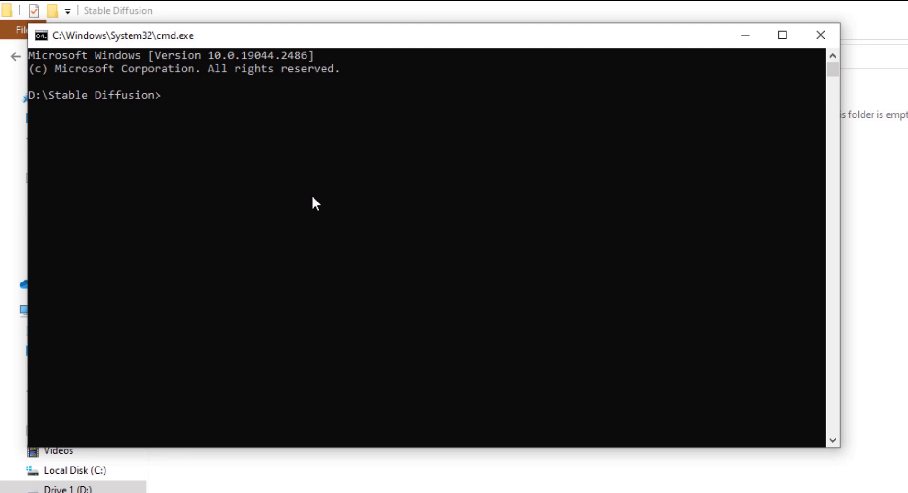
type("git clone")
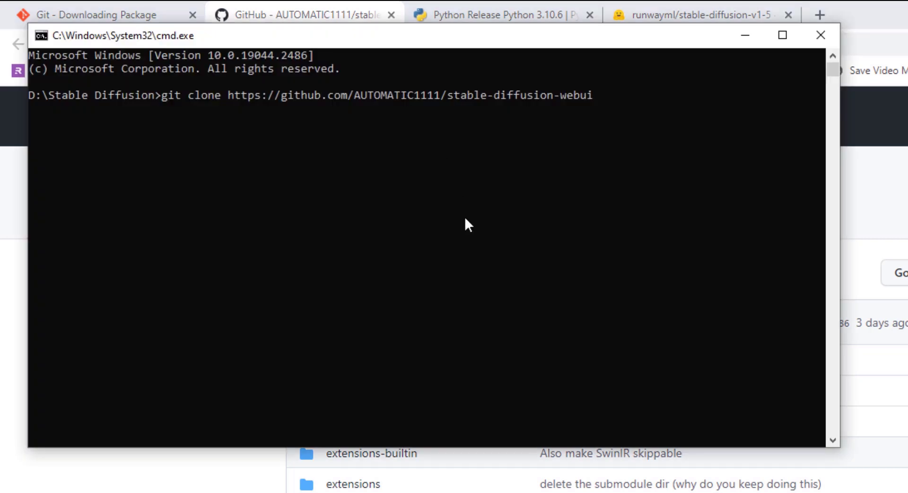
key("Return")
left_click(407, 198)
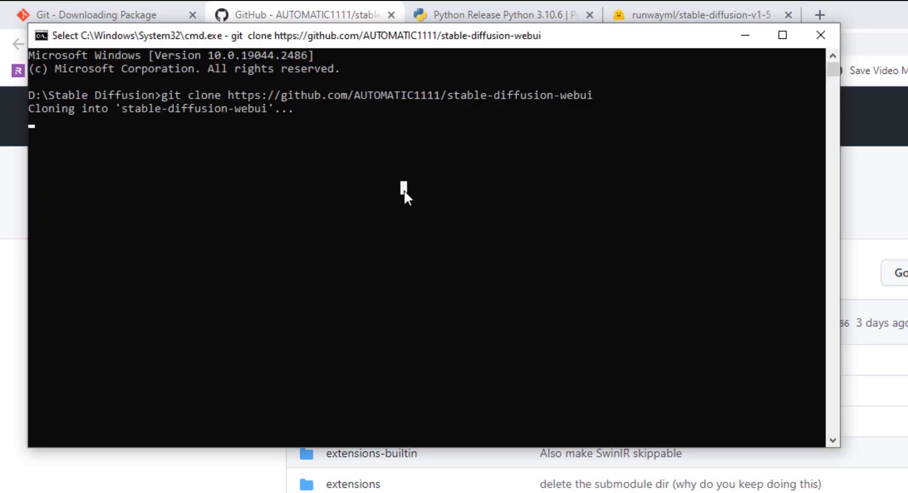
key("Return")
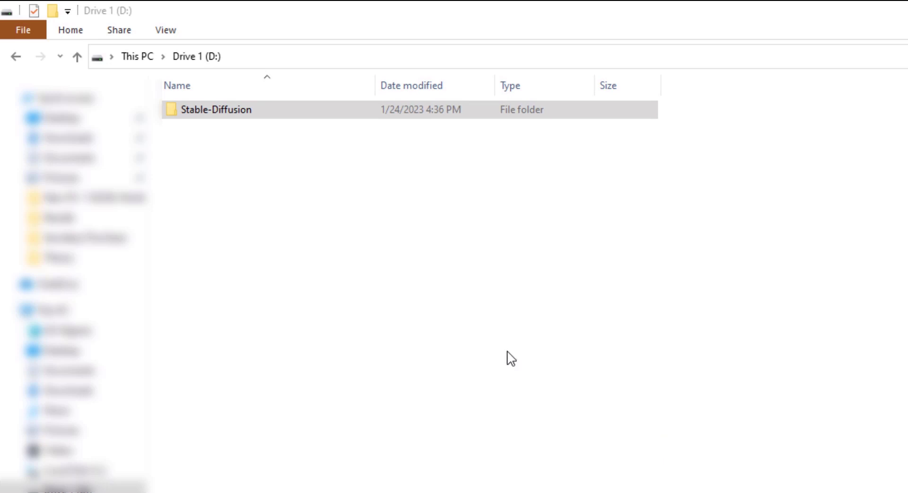
- In Explorer, open Stable-Diffusion and then its stable-diffusion-webui subfolder
left_click(362, 246)
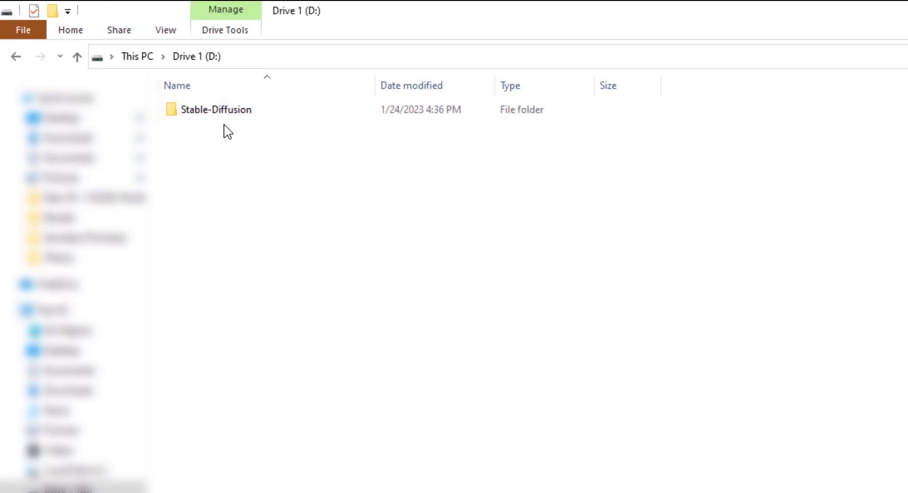
double_click(207, 112)
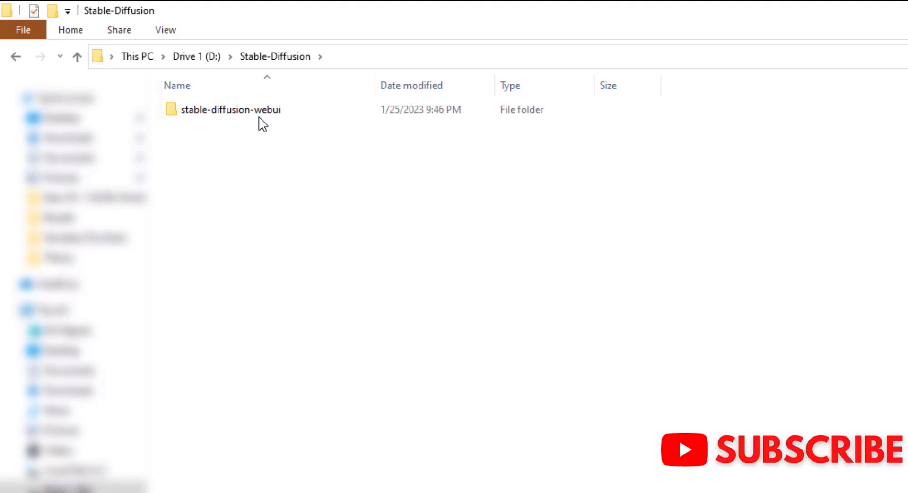
double_click(266, 116)
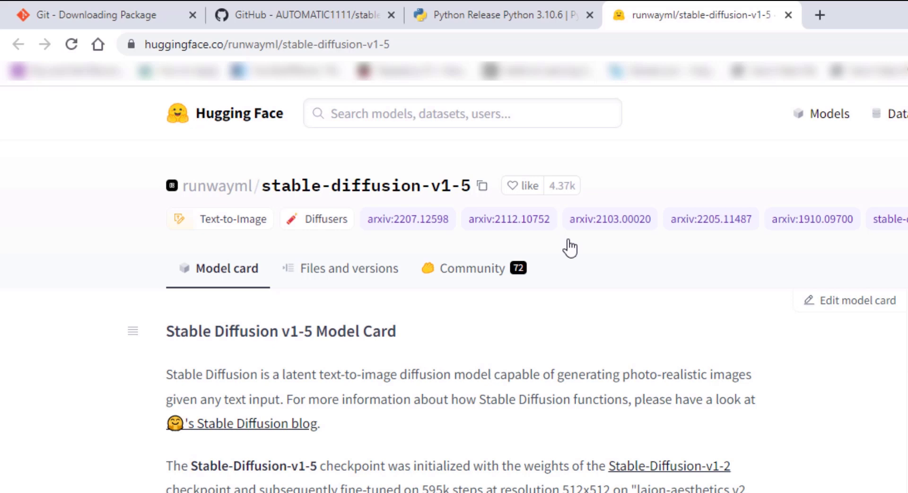
scroll(645, 325, "down", 6)
scroll(633, 328, "down", 5)
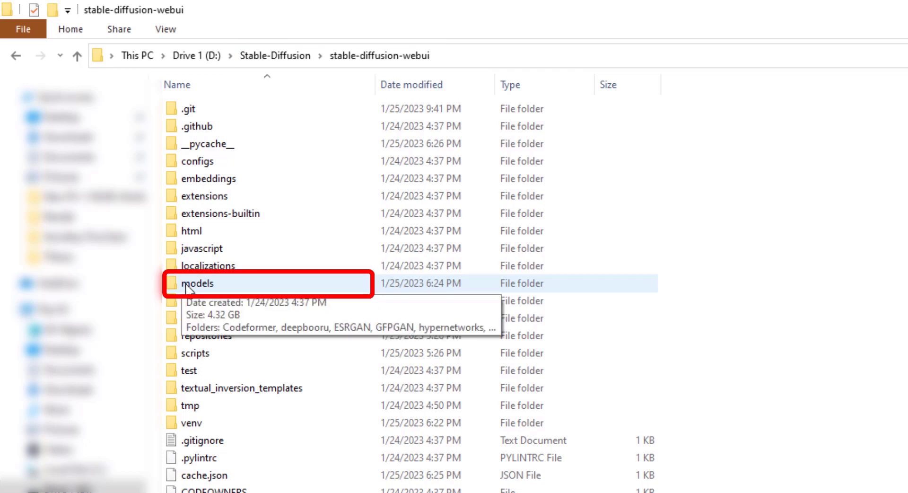
- Open models > Stable-diffusion to confirm model.ckpt is there
double_click(187, 284)
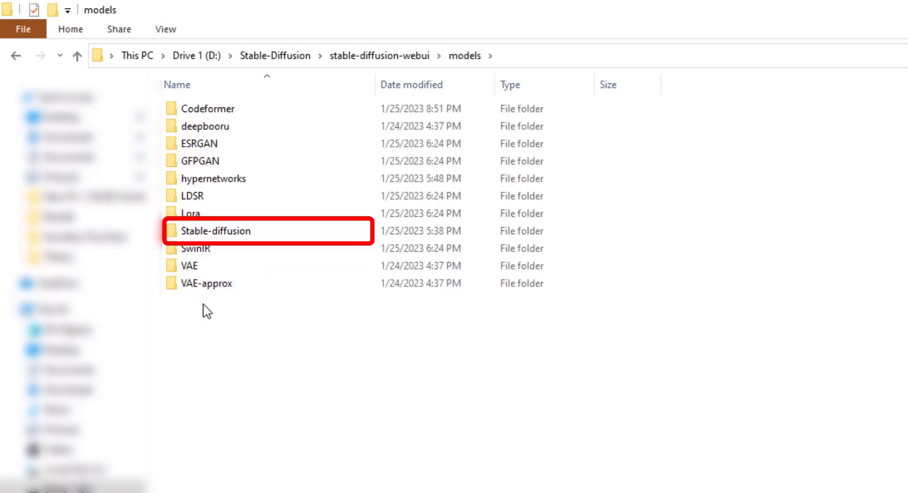
left_click(210, 233)
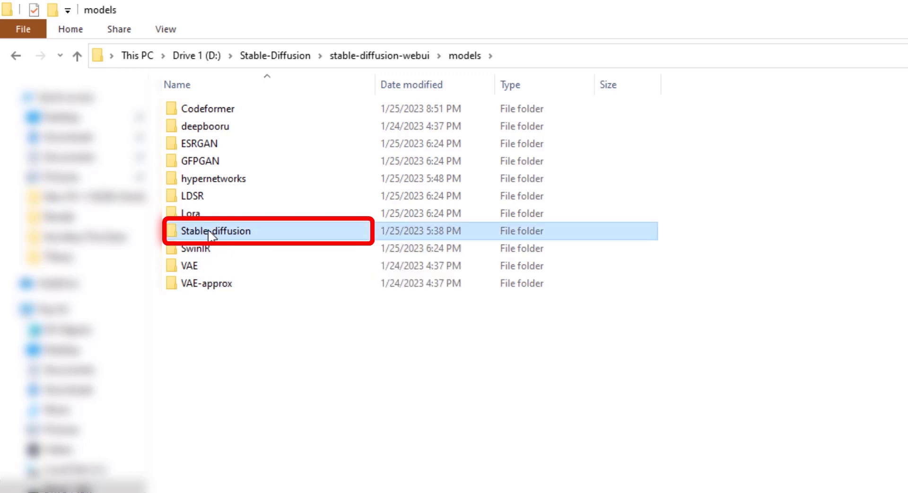
double_click(211, 233)
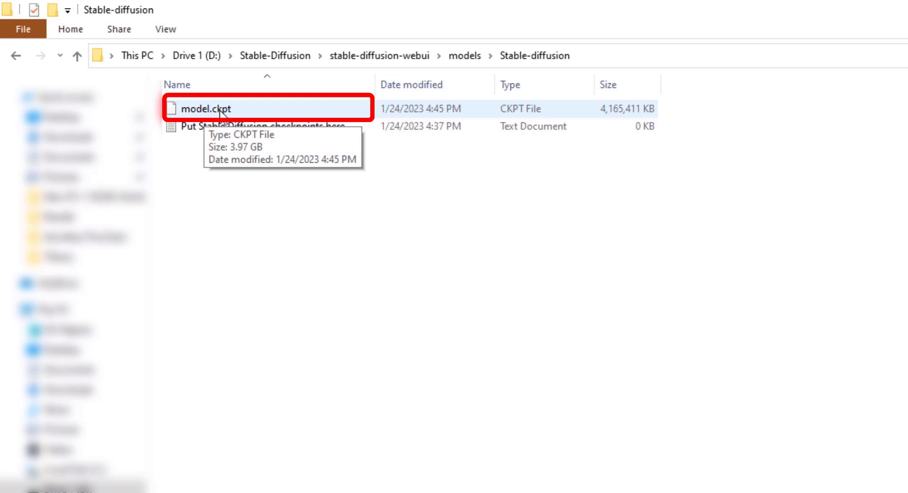
- Return to stable-diffusion-webui and bring up the context menu for webui-user.bat
left_click(384, 56)
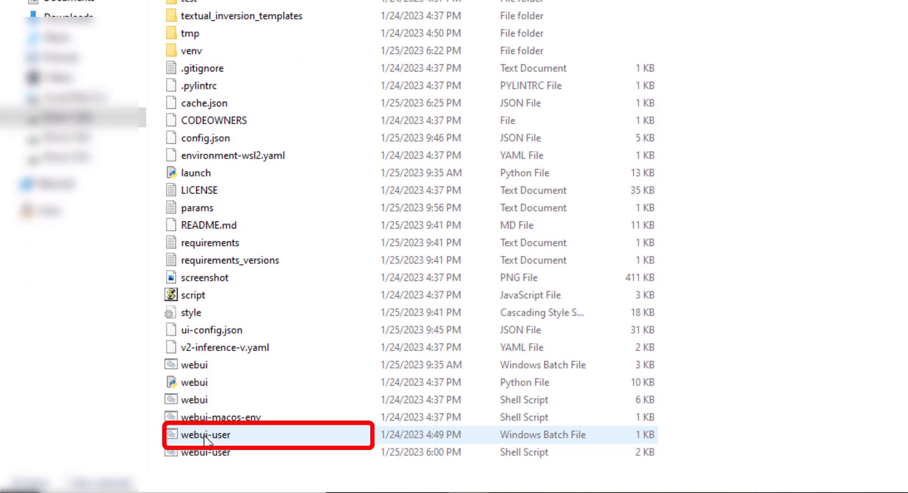
left_click(205, 438)
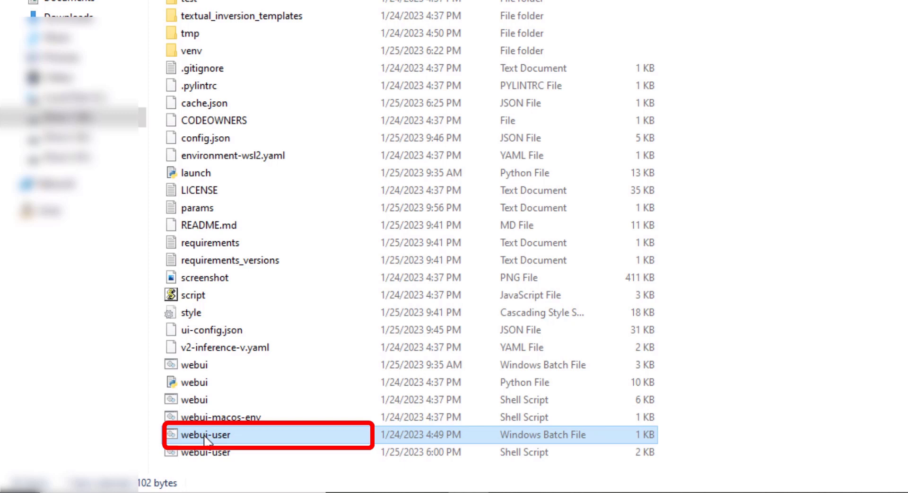
right_click(205, 436)
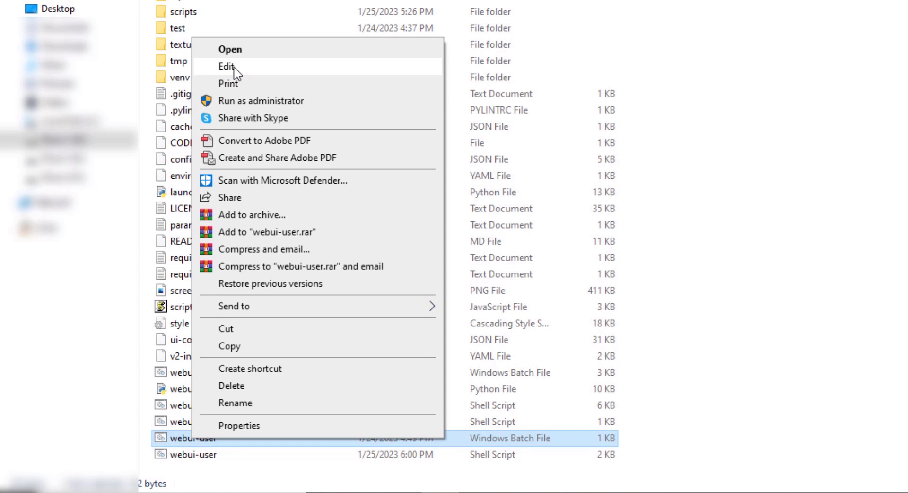
- Add 'git pull' as the first line of webui-user.bat in Notepad, save and close
left_click(227, 67)
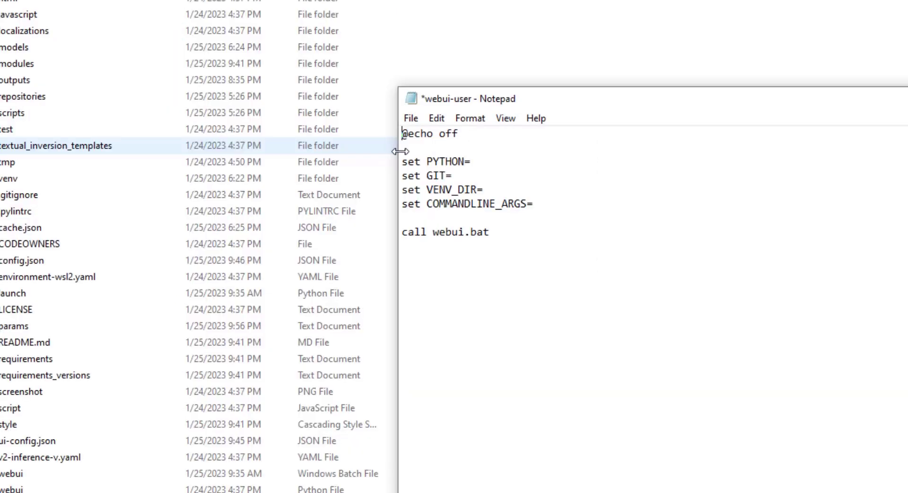
key("Return")
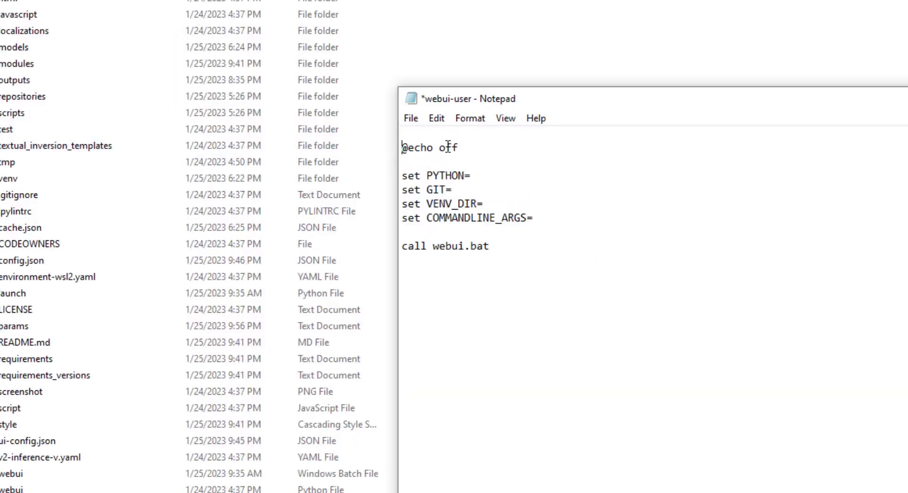
left_click(433, 134)
type("git")
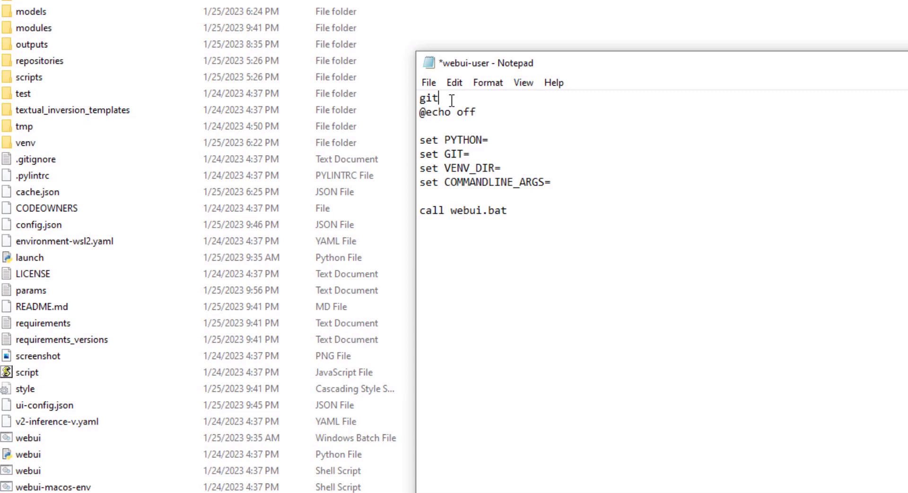
type(" pull")
key("ctrl+s")
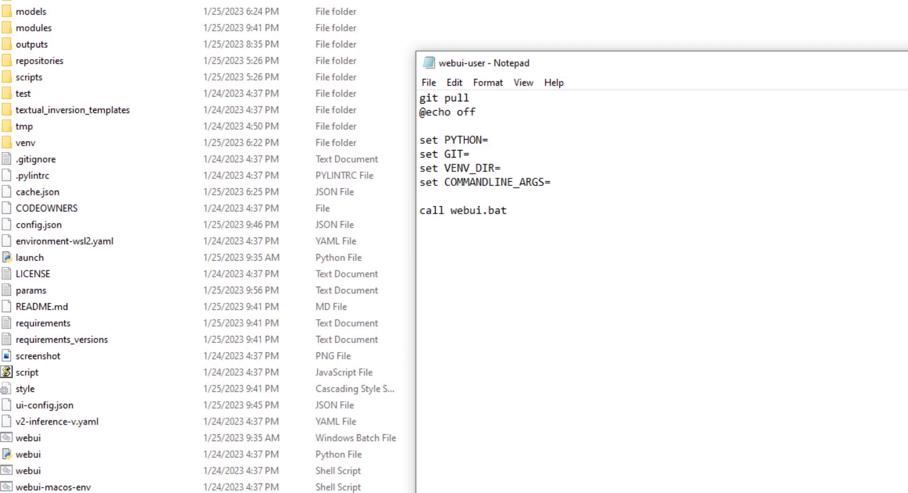
key("alt+F4")
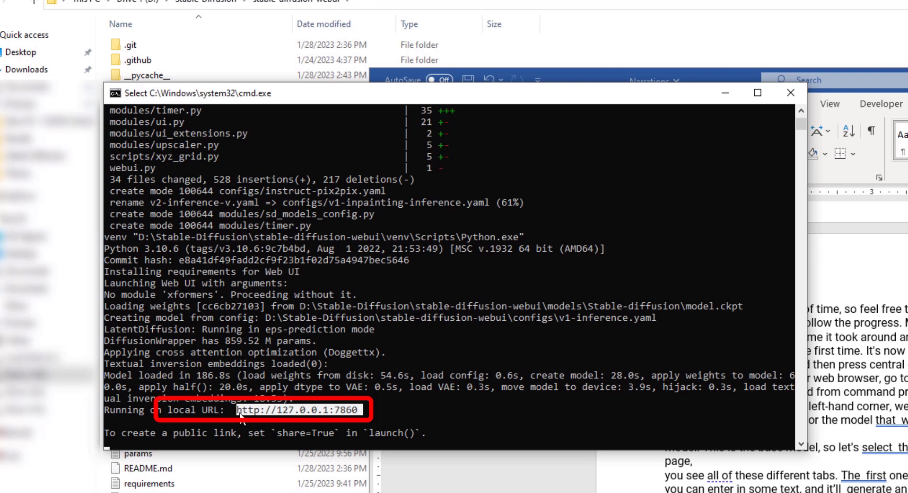
key("ctrl+c")
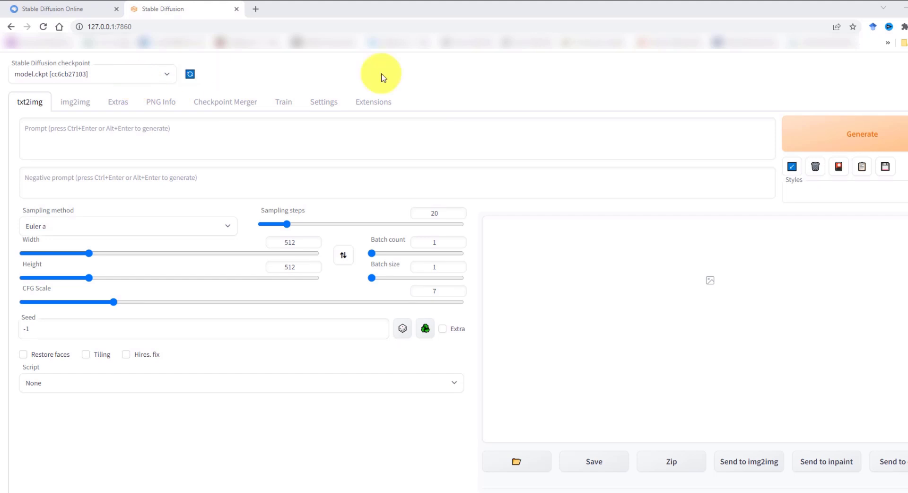
- Keep model.ckpt [cc6cb27103] as checkpoint, visit both prompt boxes, and list the sampling methods
left_click(170, 78)
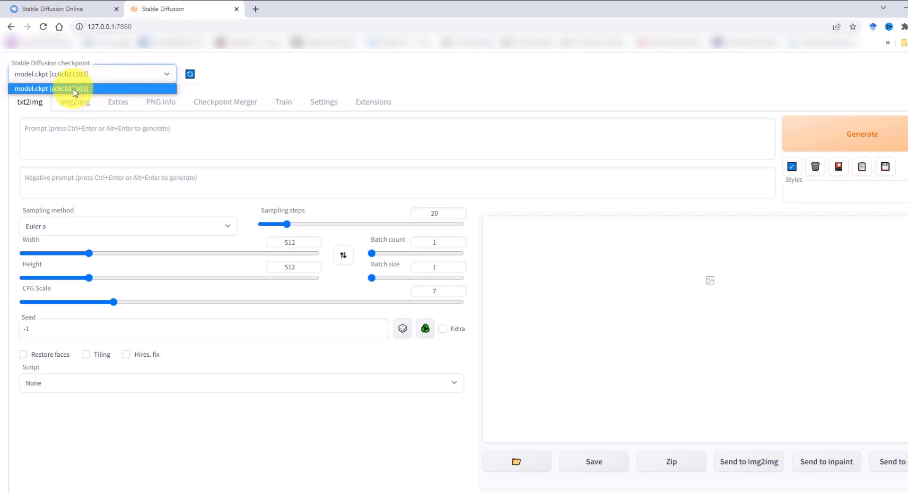
left_click(47, 90)
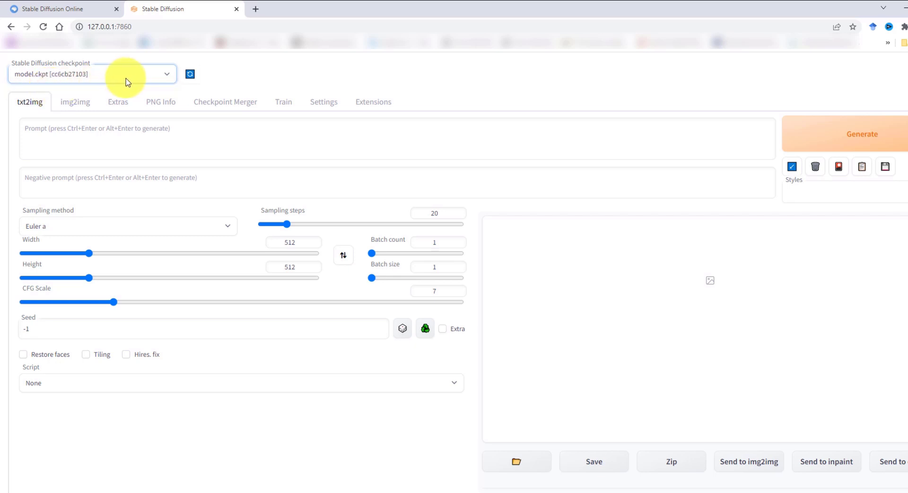
left_click(42, 128)
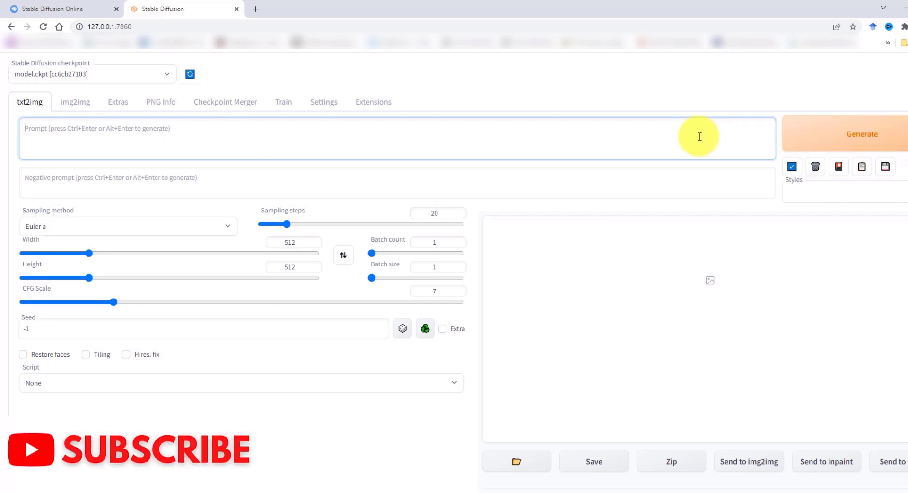
left_click(92, 182)
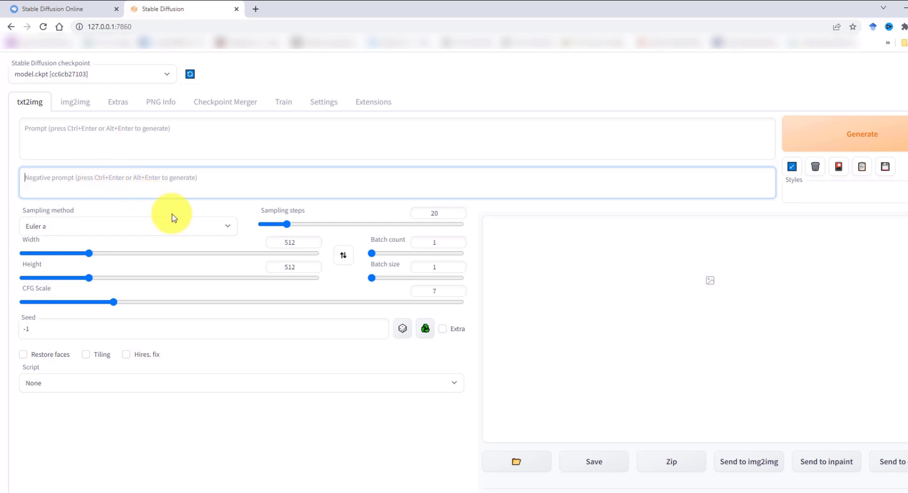
left_click(229, 227)
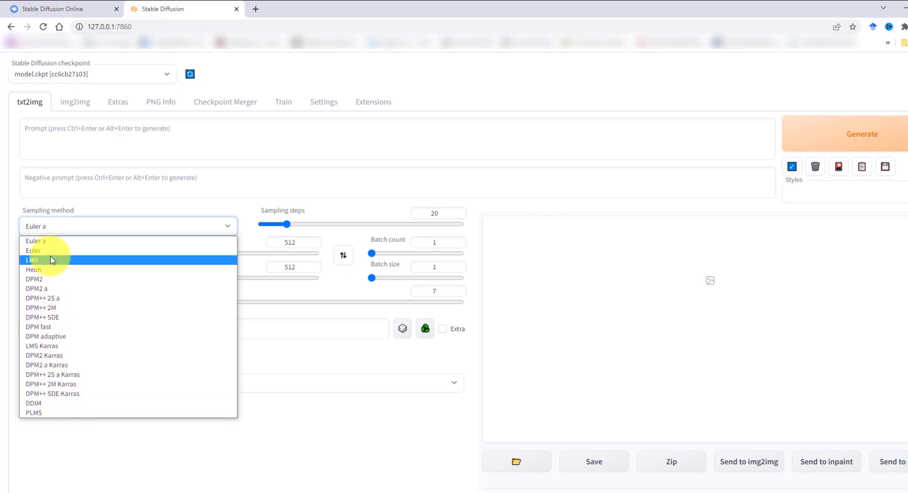
- Close the sampling method list with Euler a still selected
left_click(72, 230)
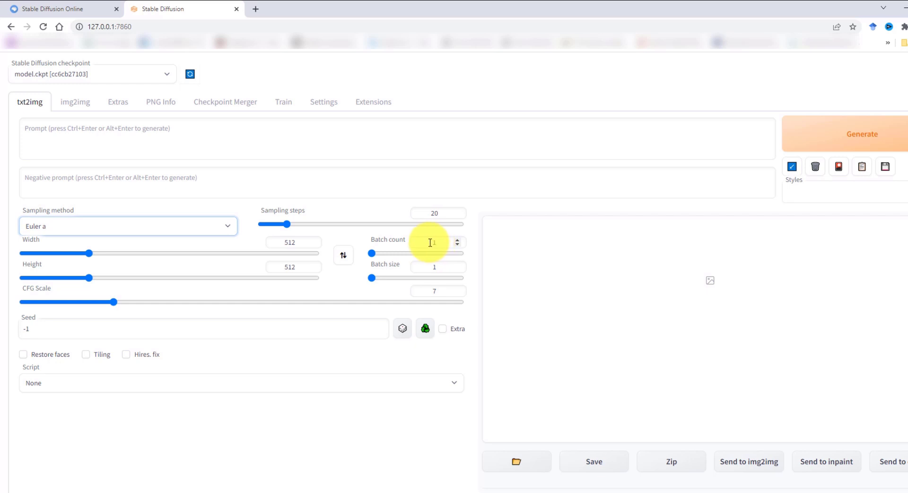
- Raise the batch count from 2 to 4 and leave batch size at 1
left_click(457, 240)
left_click(456, 240)
left_click(457, 240)
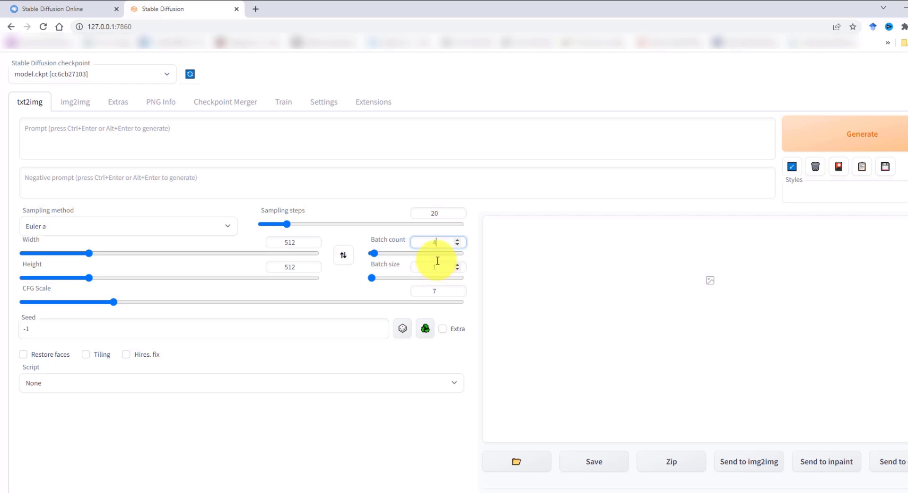
double_click(438, 243)
left_click(437, 267)
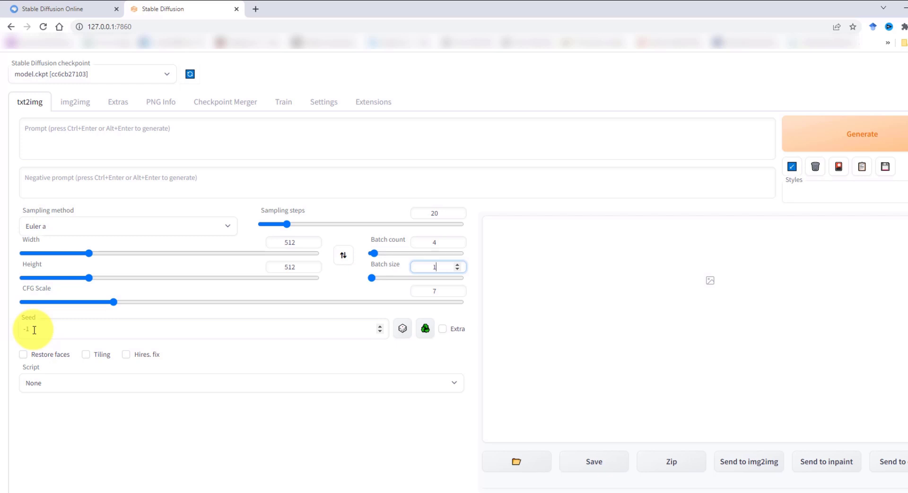
left_click_drag(34, 329, 23, 329)
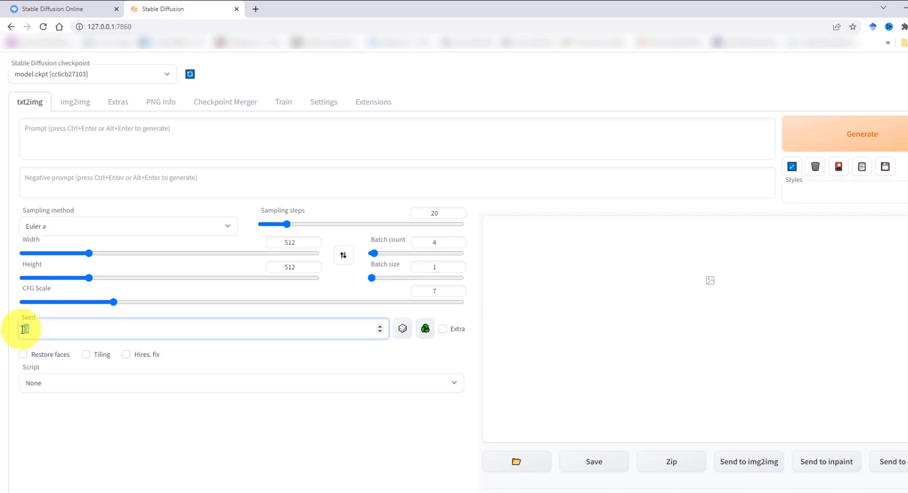
type("50000")
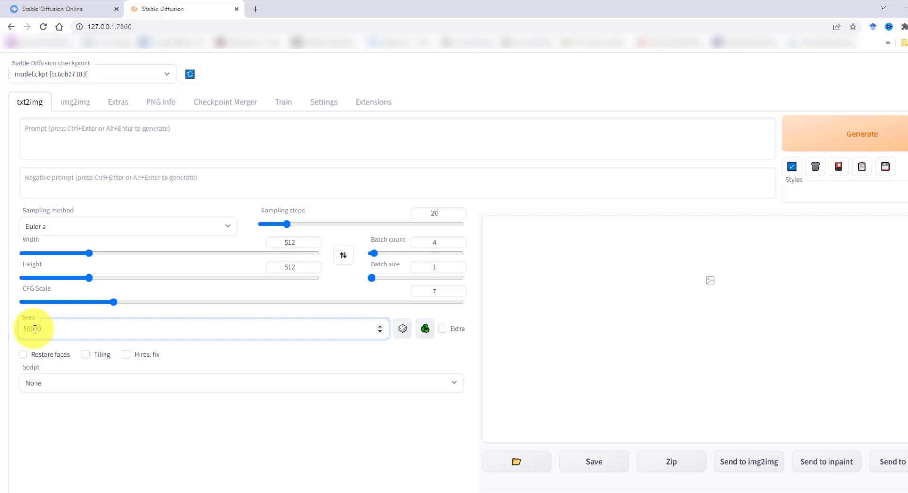
double_click(34, 329)
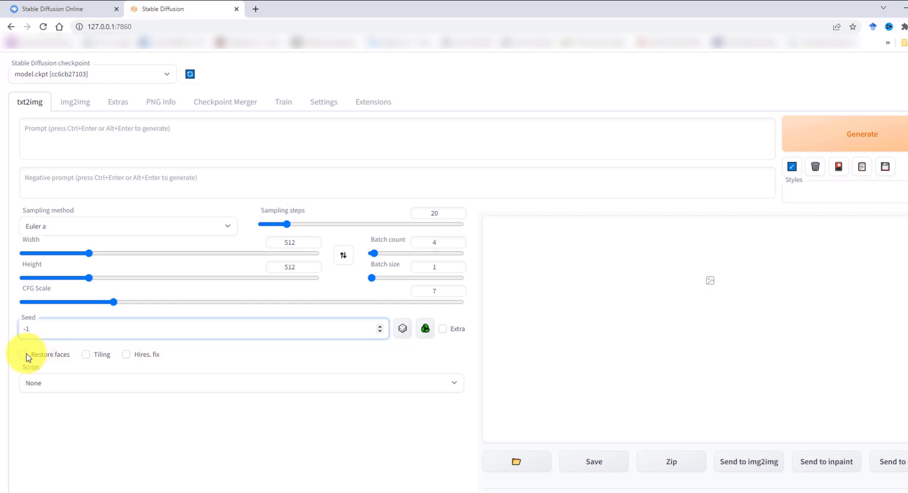
left_click(25, 355)
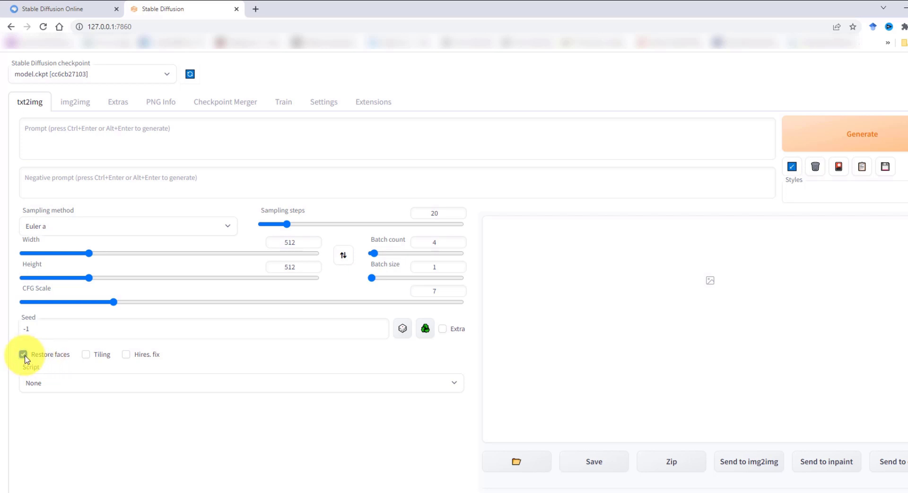
left_click(24, 354)
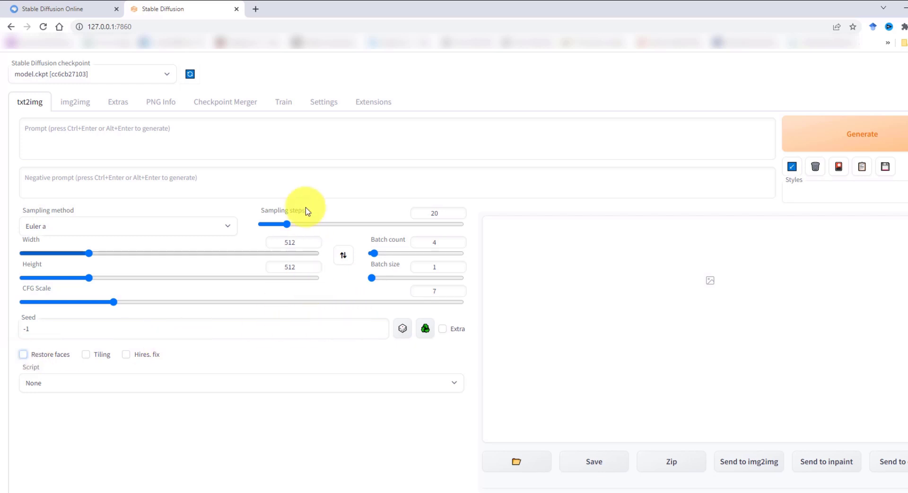
left_click(163, 140)
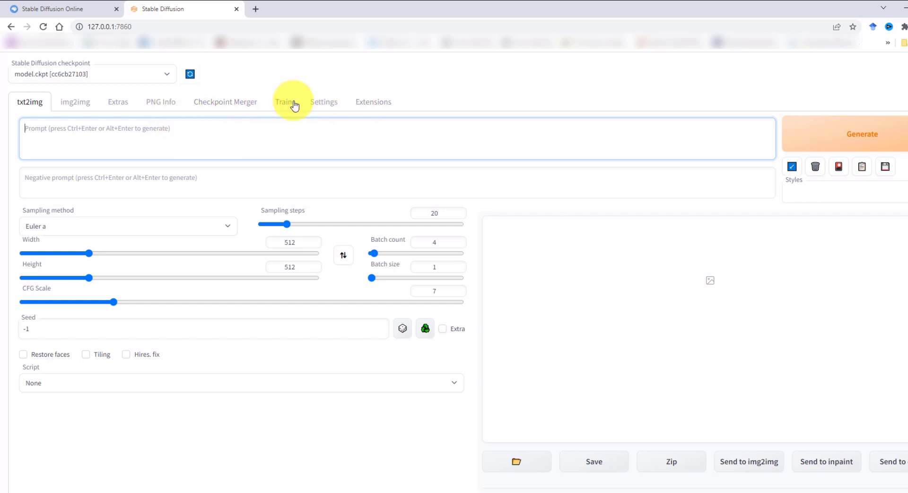
left_click(329, 105)
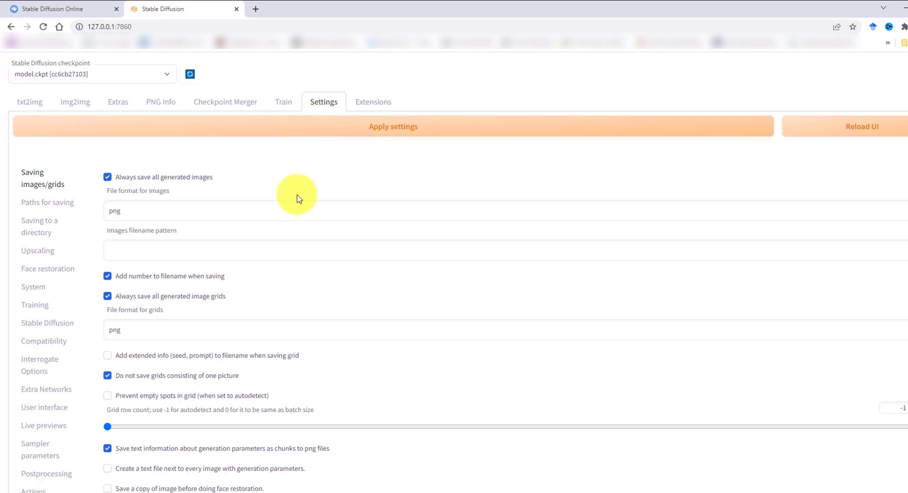
scroll(298, 196, "down", 3)
scroll(297, 200, "down", 3)
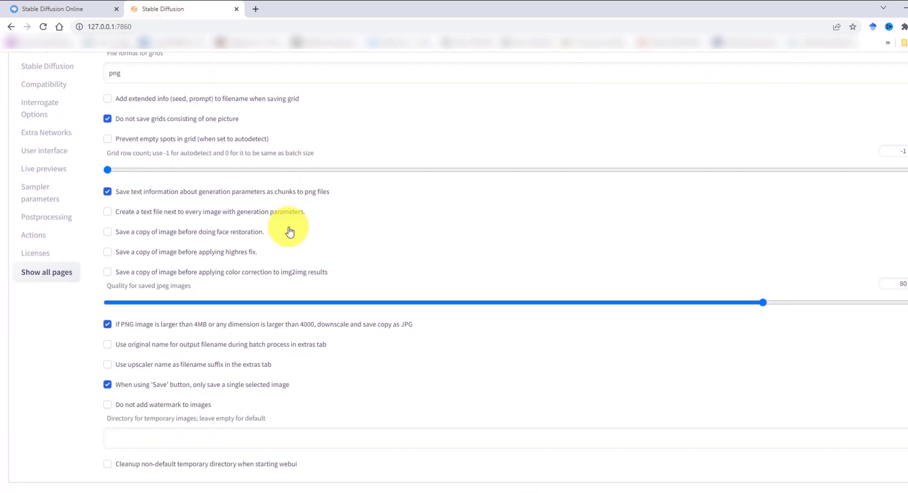
scroll(290, 230, "up", 6)
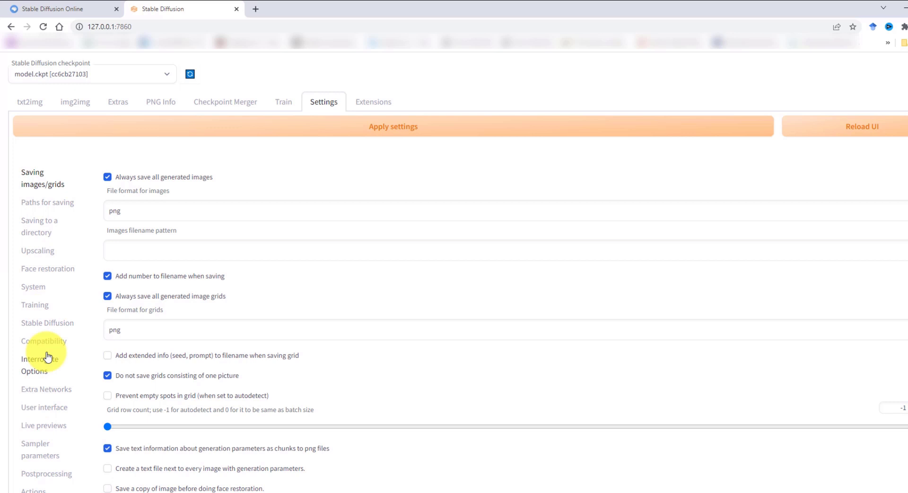
- On txt2img, enter the prompt 'An insect robot preparing breakfast, high quality with deep and sharp colors.'
left_click(35, 103)
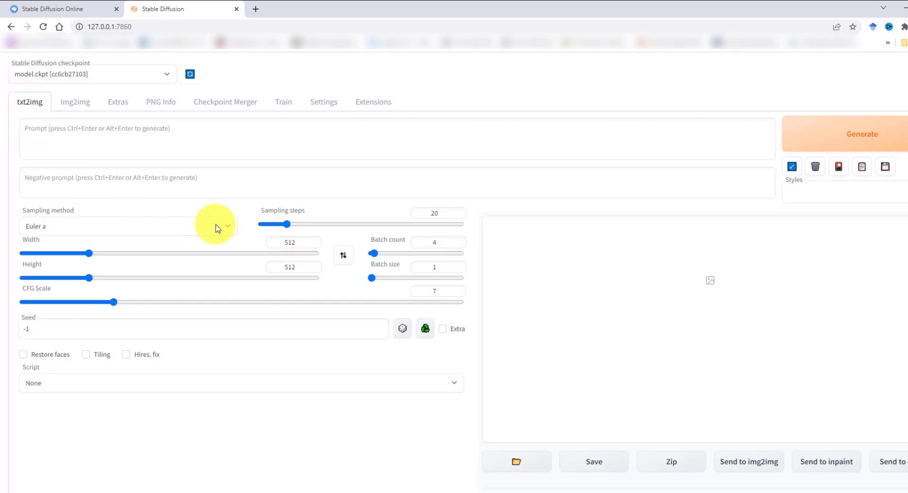
left_click(295, 143)
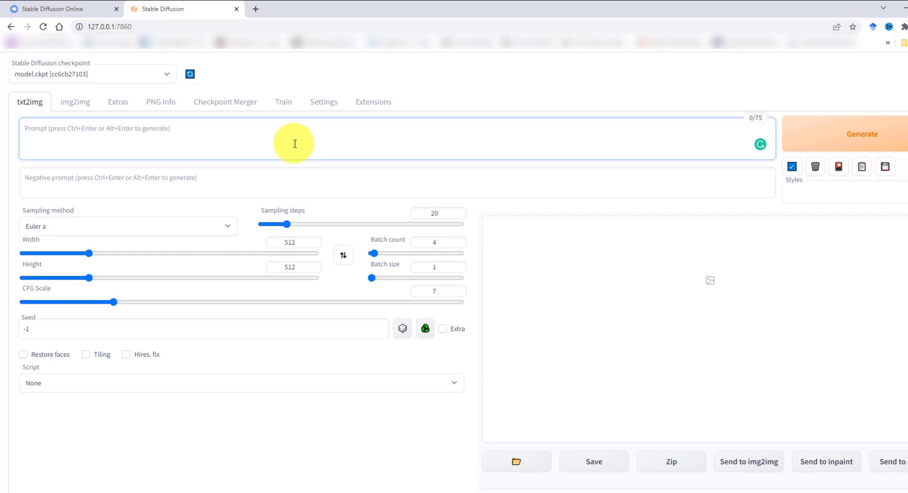
type("An in")
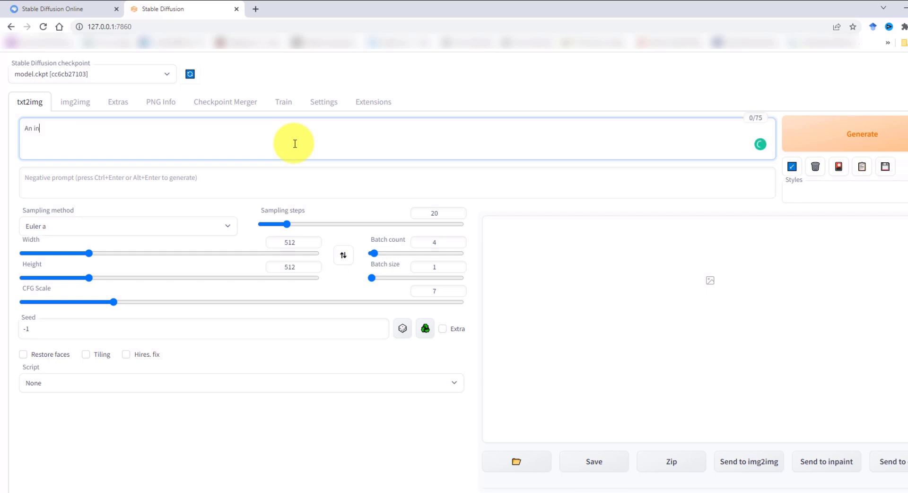
type("sect robot preparing breakfast.")
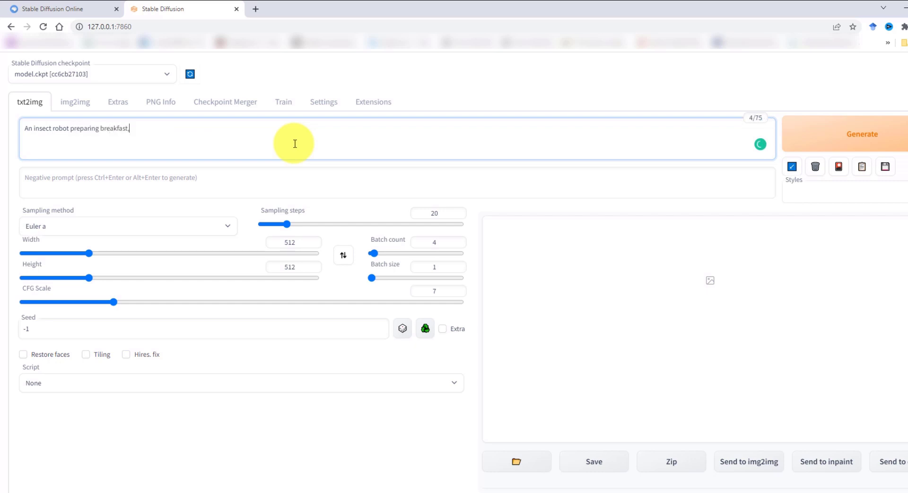
key("BackSpace")
type(", high quality with deep and sharp co")
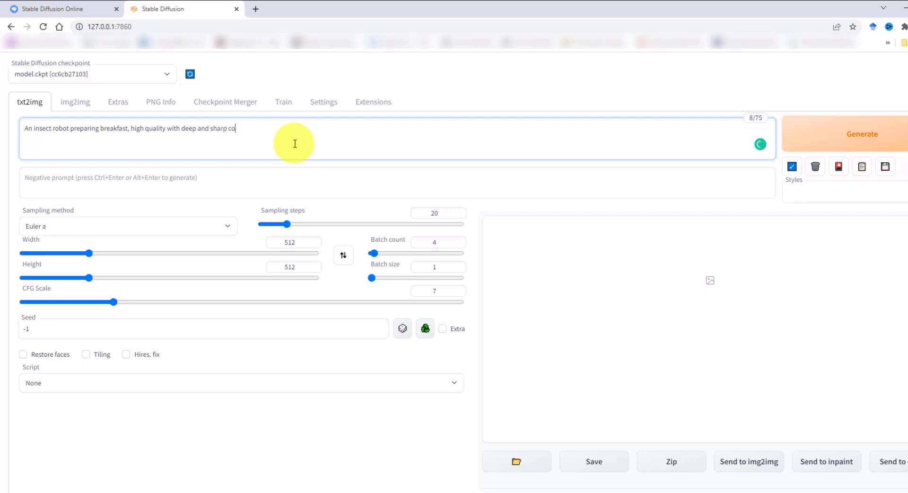
type("lors.")
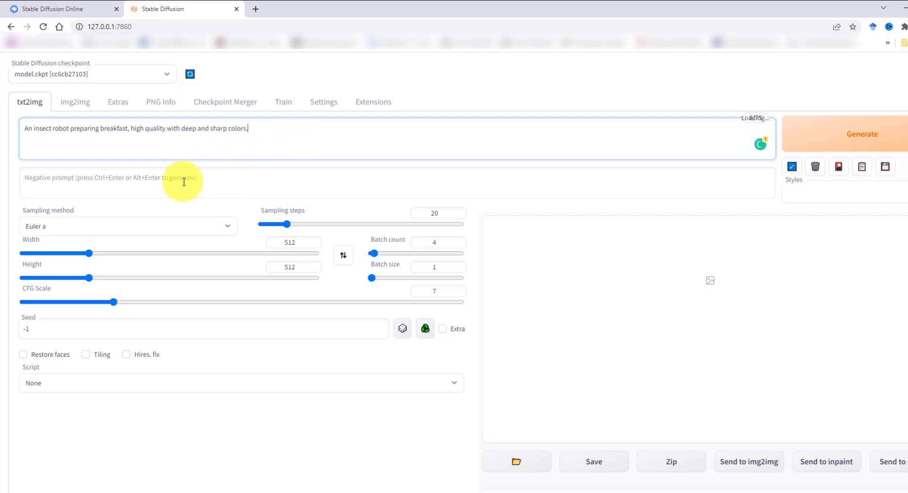
- Enter the negative prompt 'low quality, blur, poor constrast' and generate the images
left_click(181, 182)
type("lo")
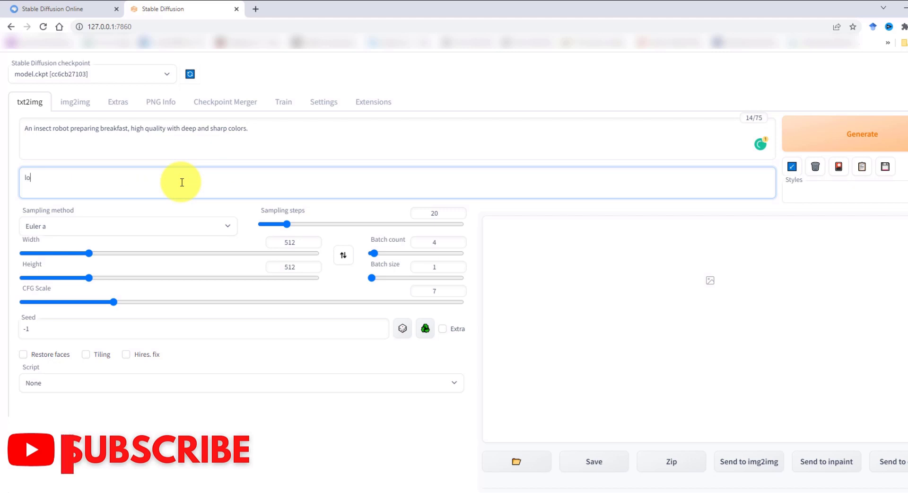
type("w quality, ")
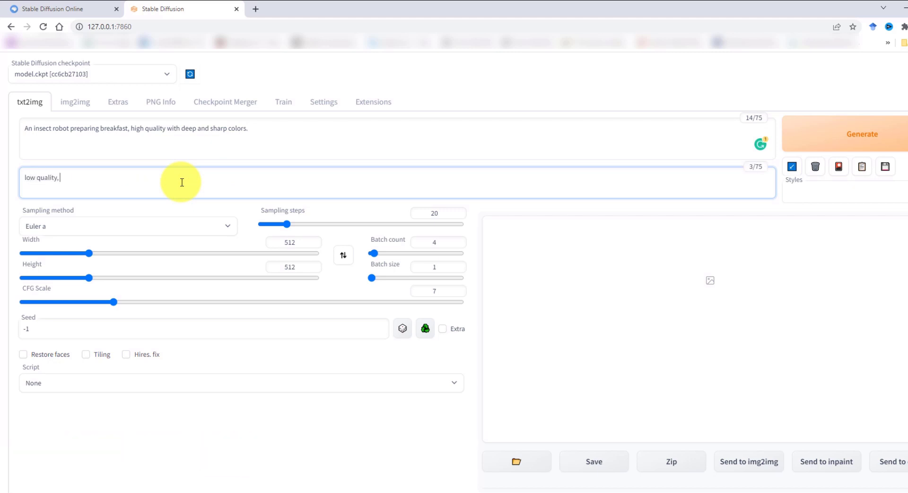
type("blur, poor constrast")
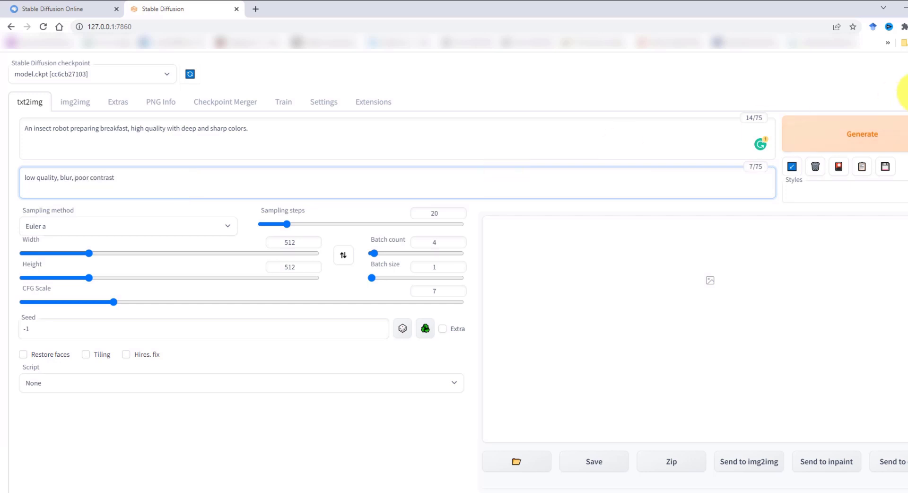
left_click(857, 136)
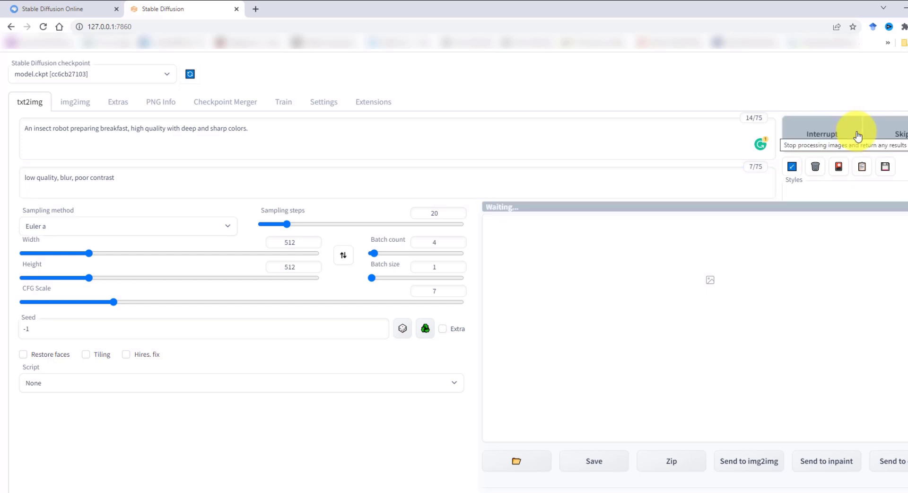
left_click(827, 136)
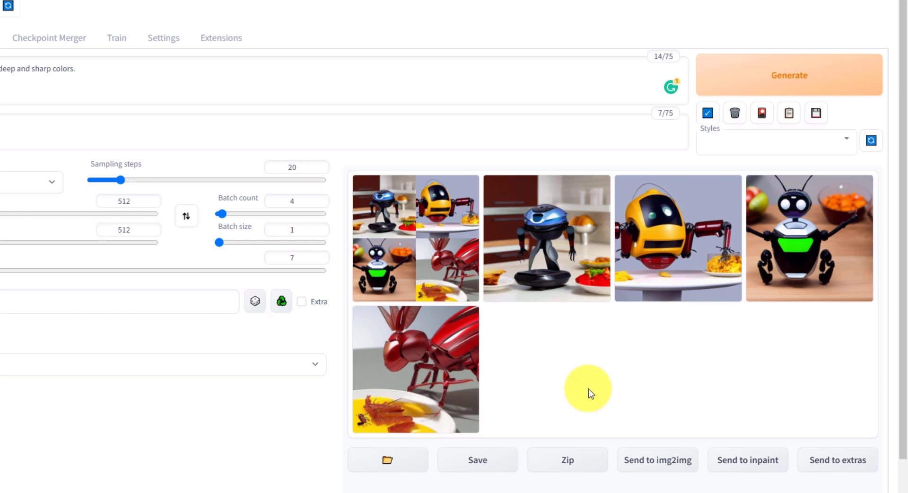
left_click(432, 246)
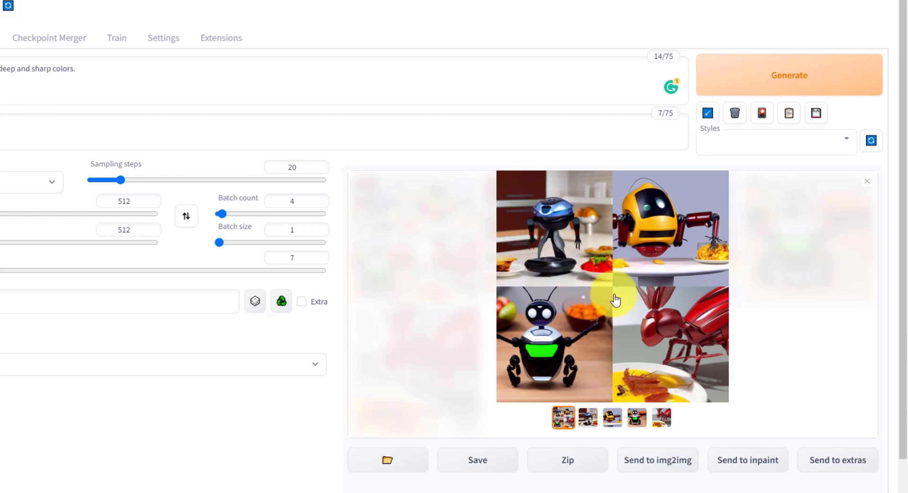
left_click(867, 182)
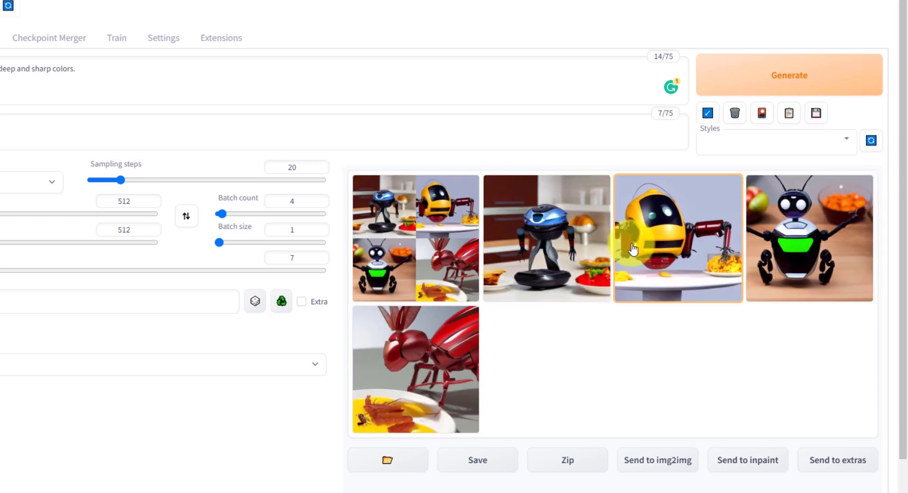
left_click(541, 236)
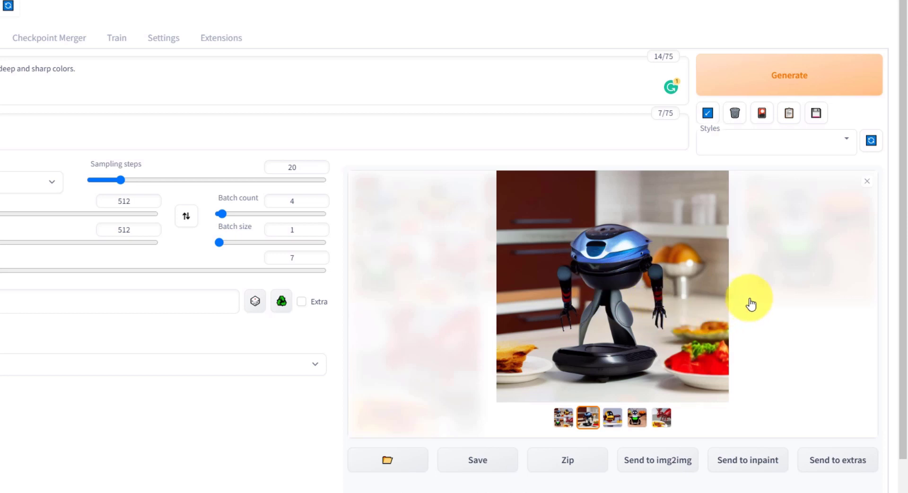
left_click(867, 181)
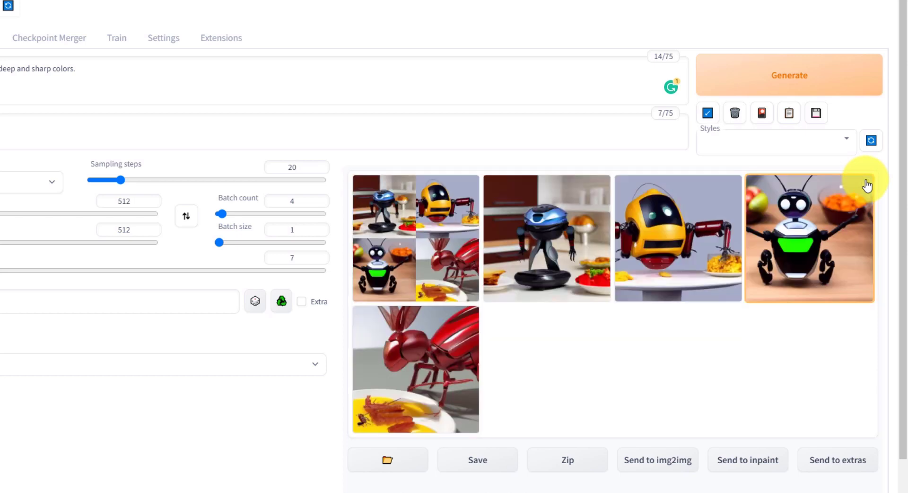